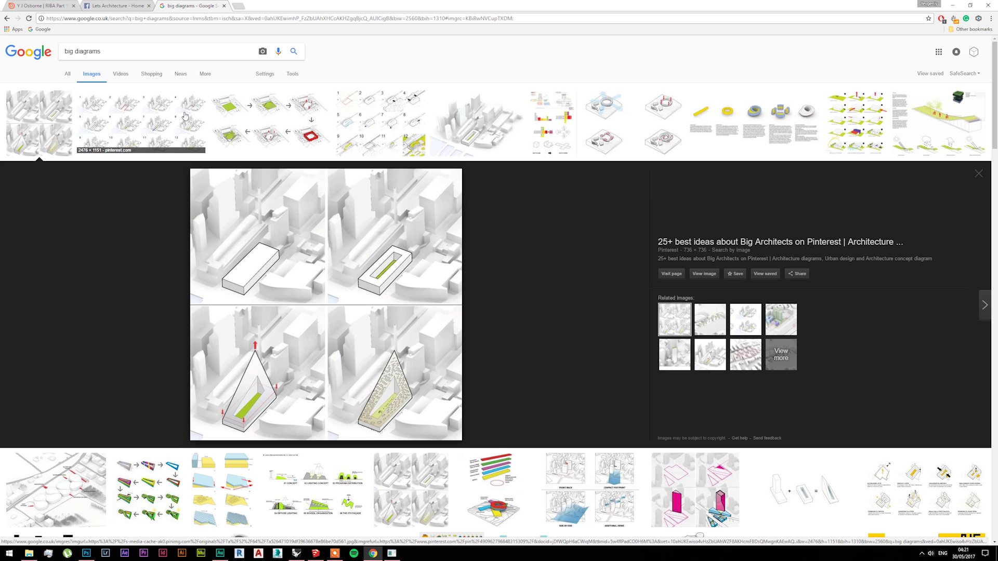
Step: Preview several architectural diagrams from the "big diagrams" image results and switch to the architecture portfolio page
left_click(185, 115)
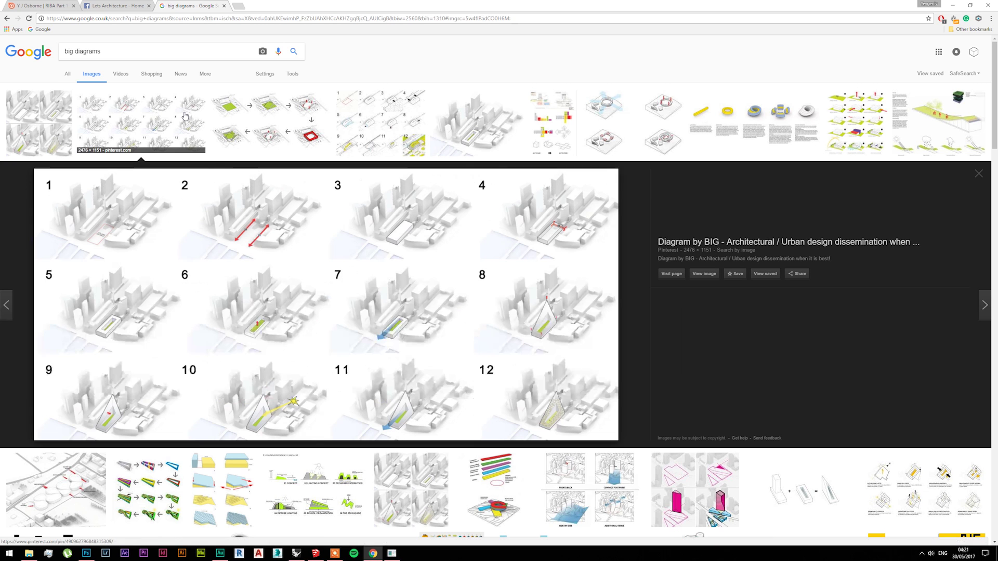
left_click(265, 128)
left_click(382, 120)
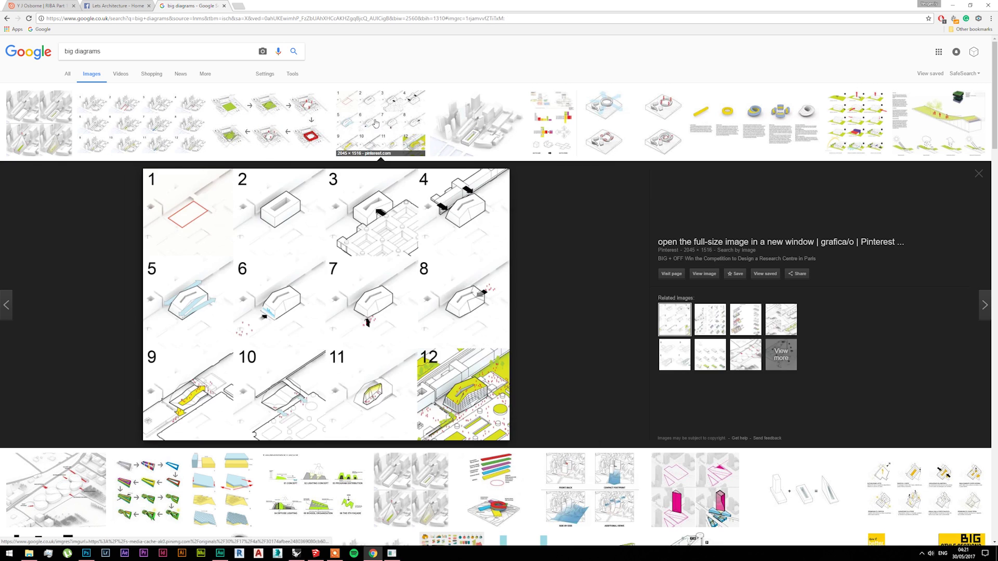
left_click(475, 120)
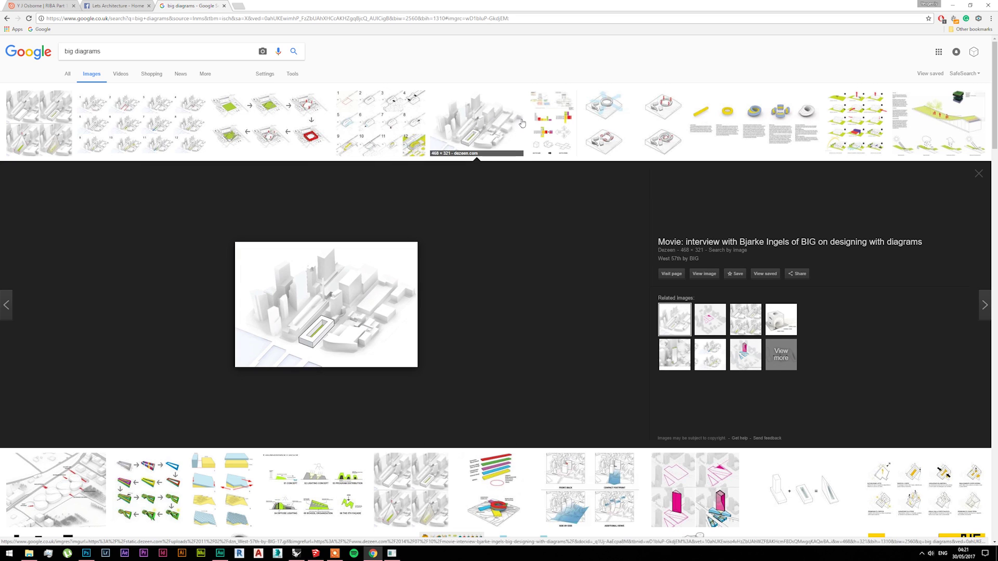
left_click(629, 123)
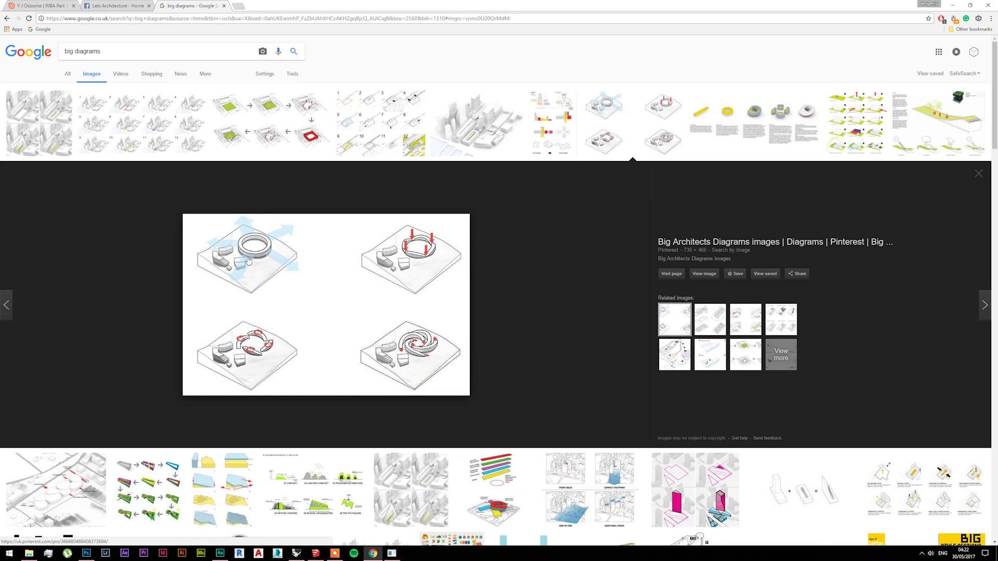
key("Right")
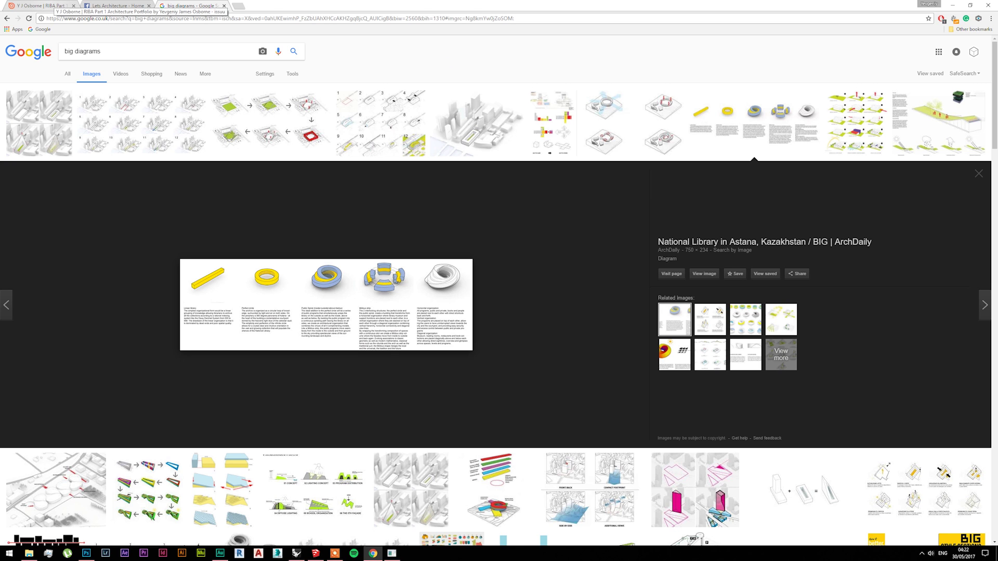
left_click(51, 5)
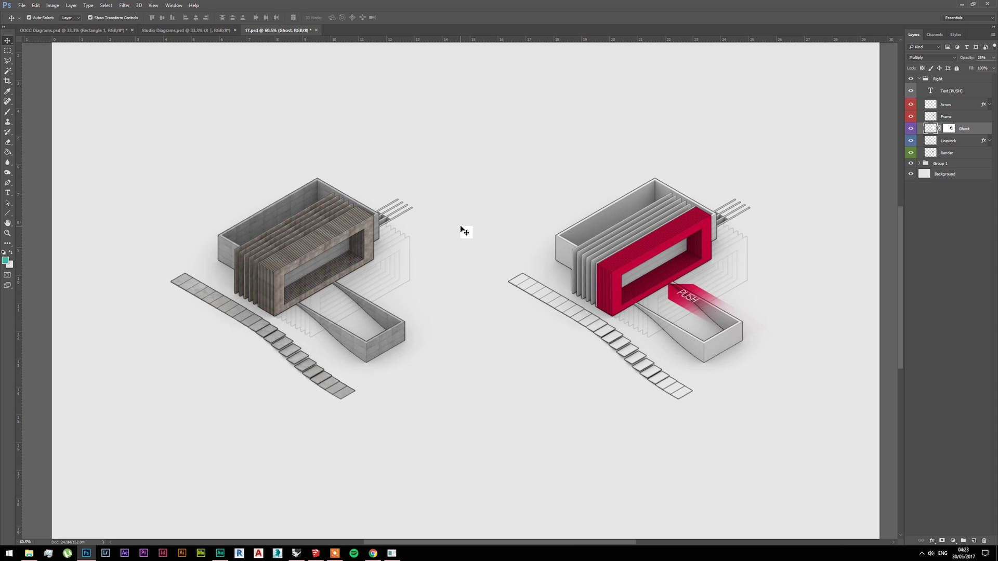
Step: Switch to Rhino, inspect the building model from another angle in Shaded display mode, and restore the saved Parallel view
left_click(296, 553)
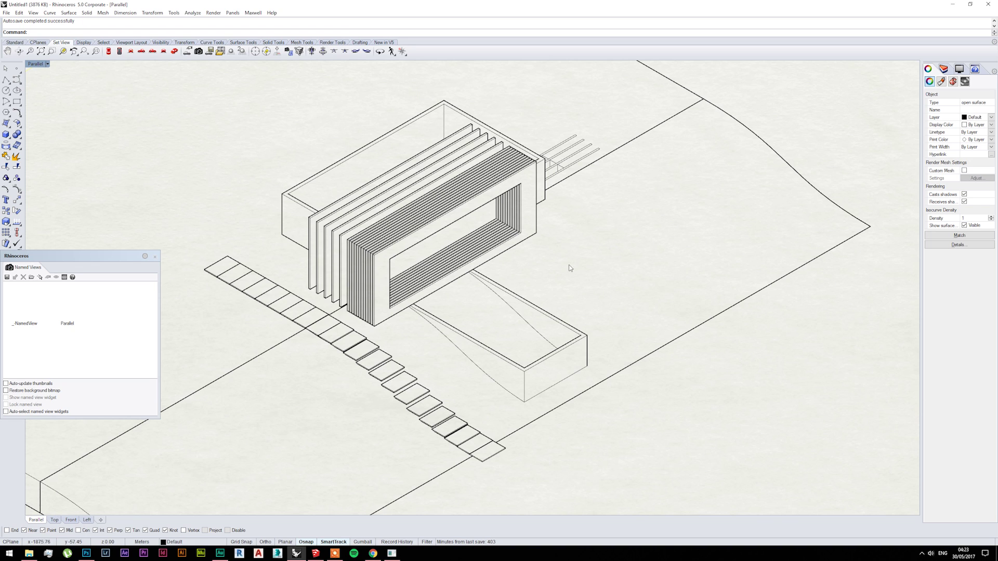
left_click(37, 63)
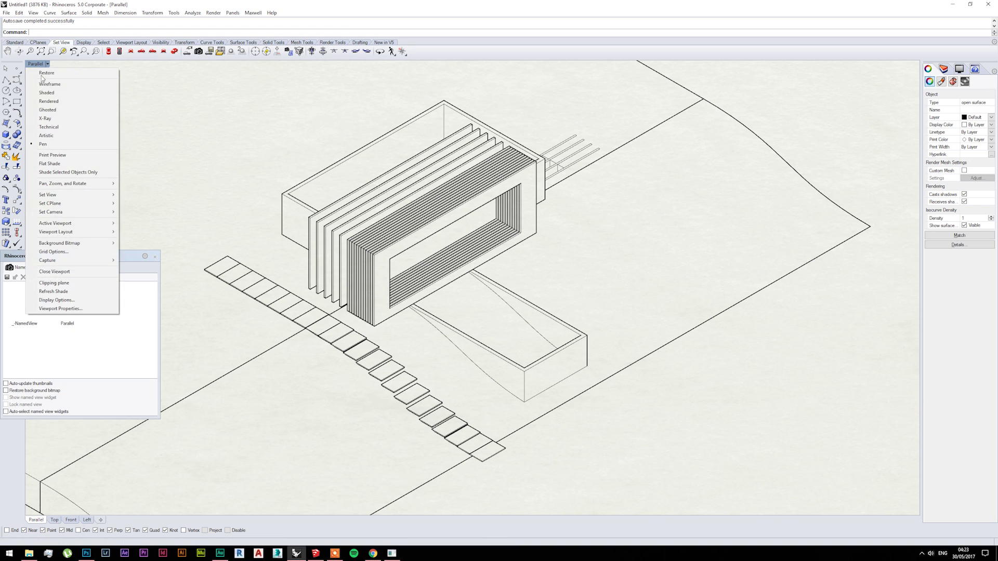
left_click(47, 94)
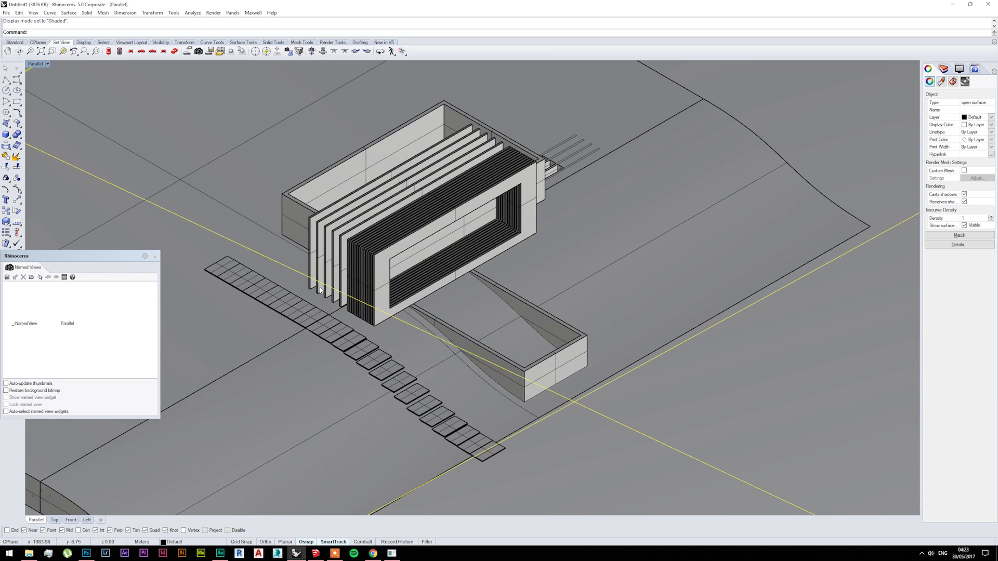
middle_click(433, 230)
left_click_drag(478, 199, 489, 169)
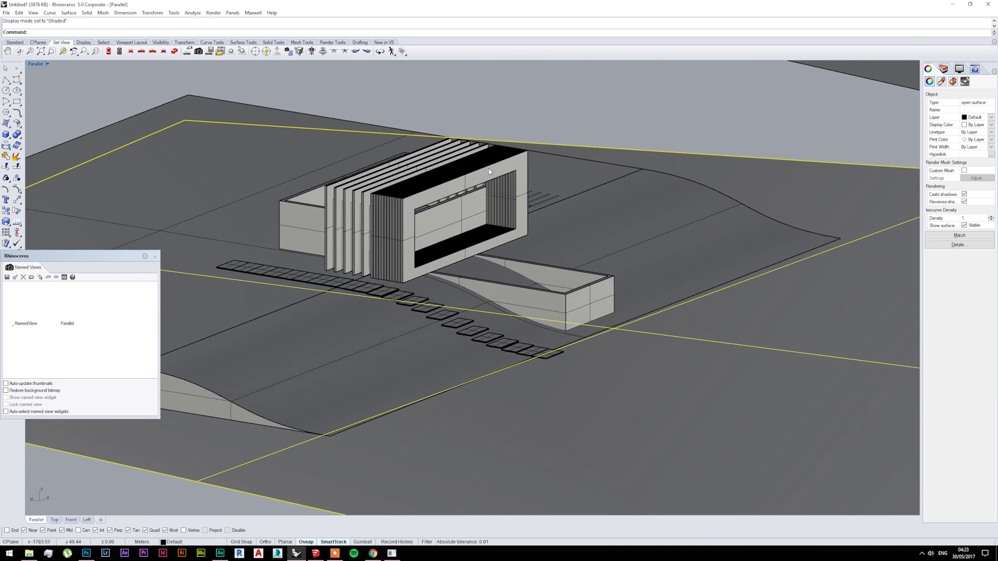
double_click(64, 298)
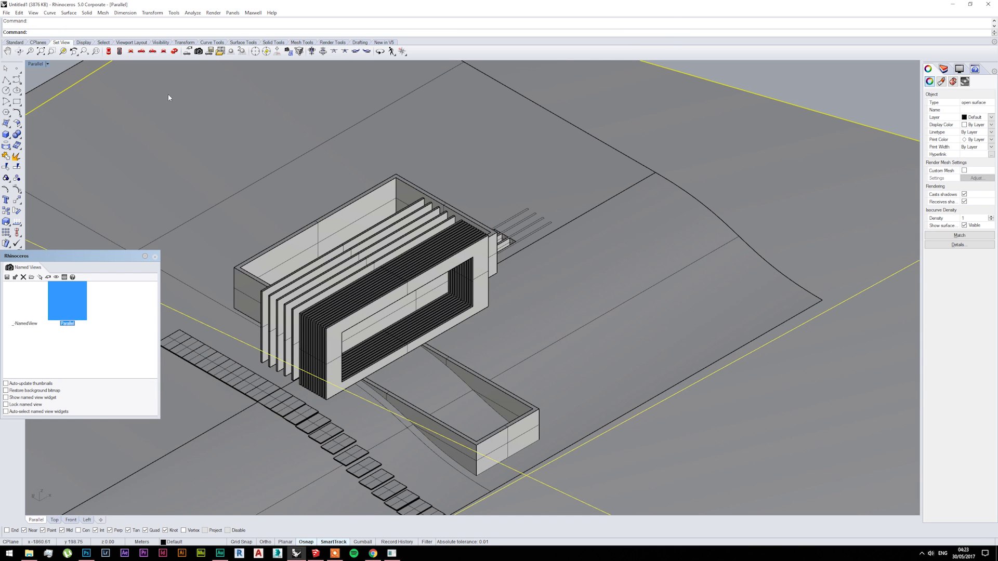
Step: Set the Parallel viewport's display mode to Pen
left_click(41, 64)
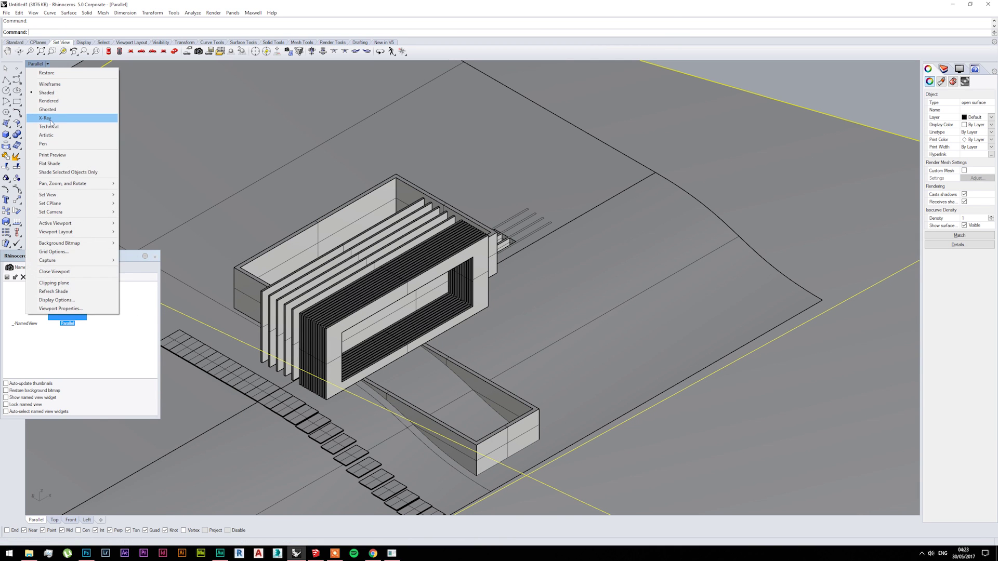
left_click(51, 145)
scroll(404, 167, "up", 3)
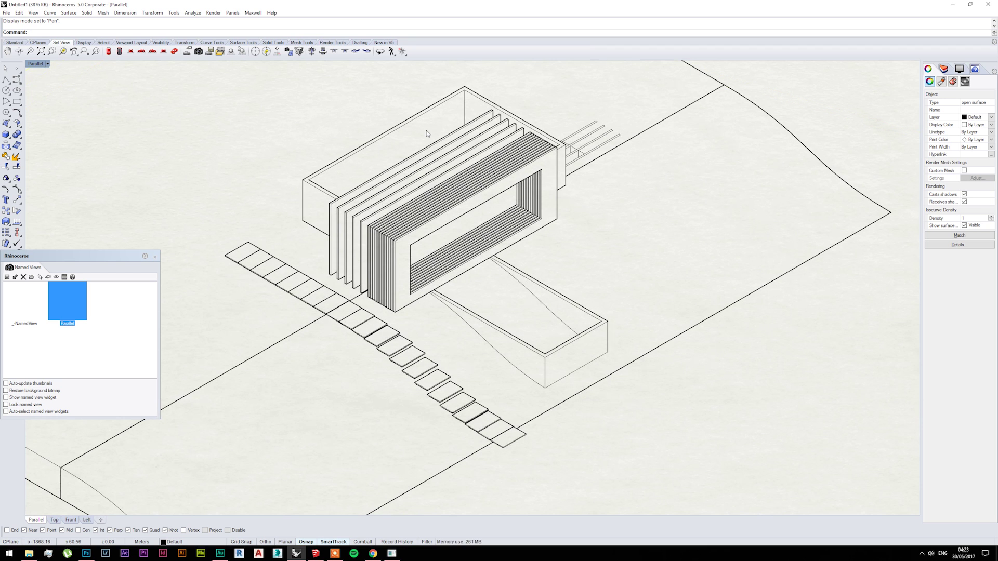
Step: Review the print setup for exporting the Parallel view's linework as an image file, and close it without printing
left_click(6, 12)
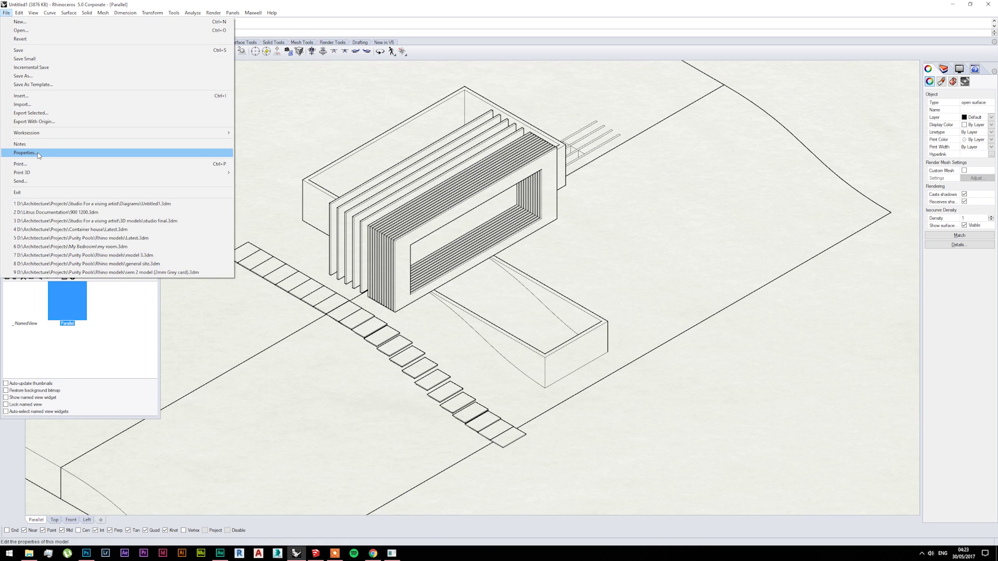
left_click(21, 164)
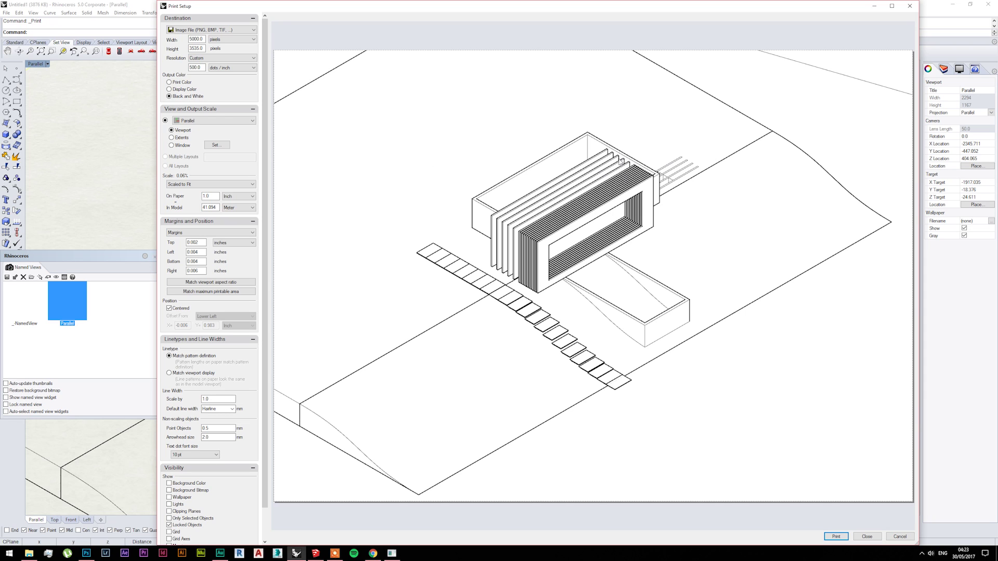
left_click(904, 7)
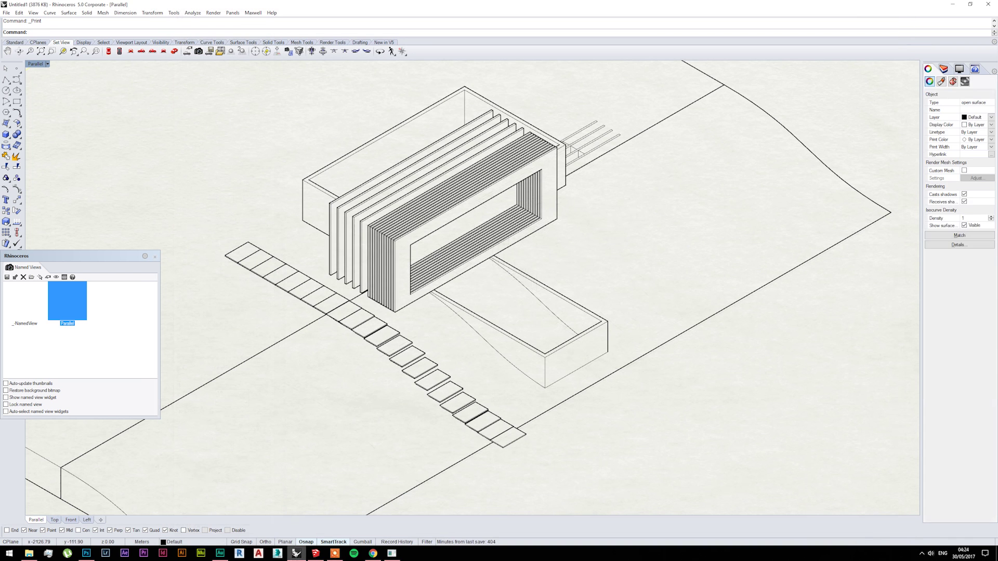
Step: Switch to SketchUp, apply the Architectural Design Style from the Default Styles collection, and view the box from a lower angle
left_click(317, 554)
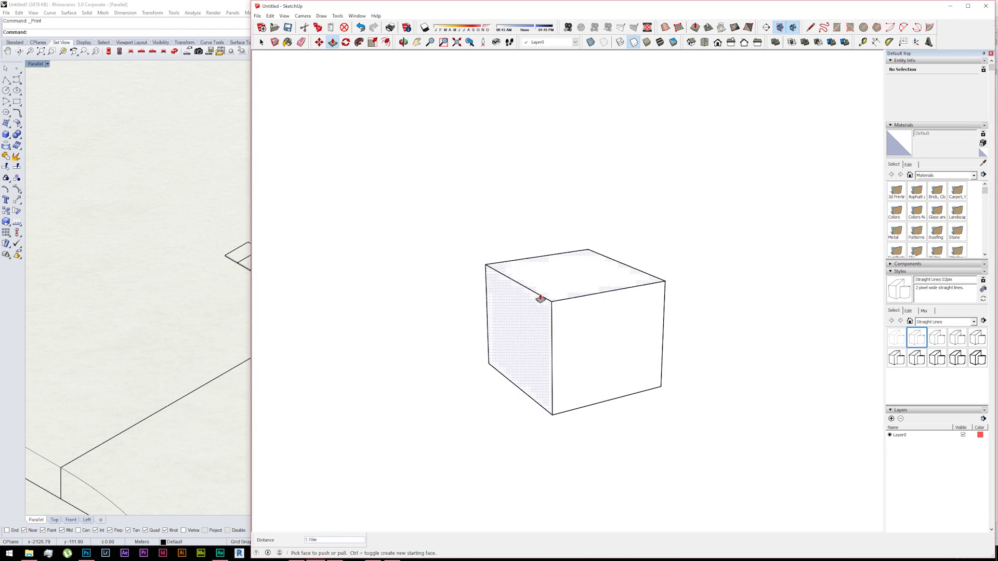
left_click(945, 325)
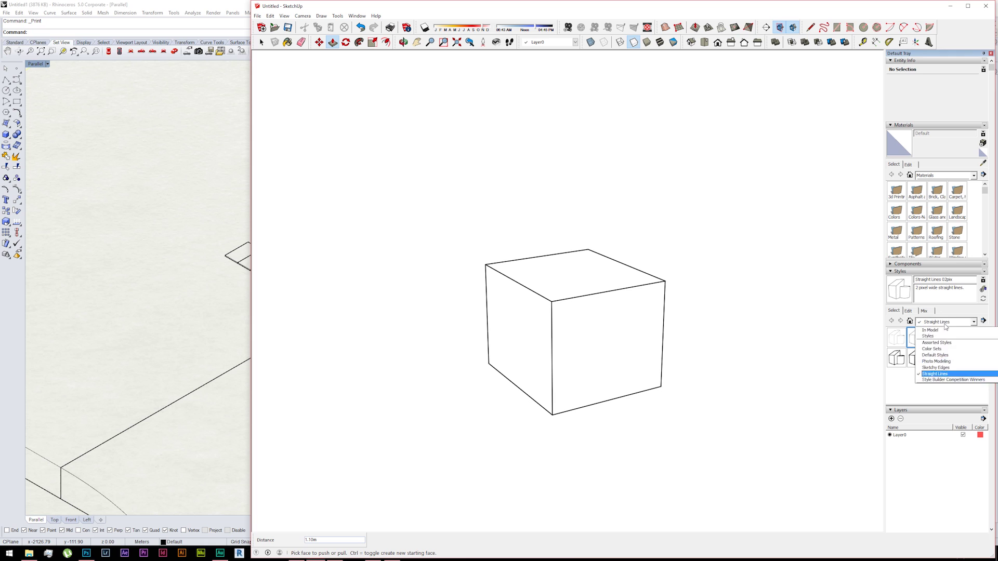
left_click(936, 355)
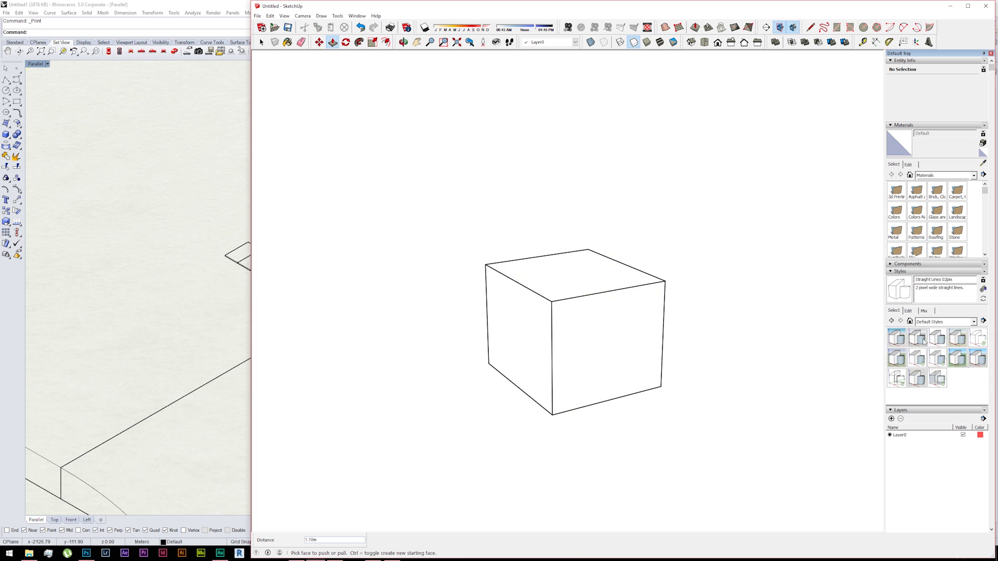
left_click(917, 338)
key("o")
left_click_drag(535, 318, 496, 213)
key("p")
Step: Apply the Straight Lines 02pix style from the Straight Lines collection to the box model
left_click(945, 322)
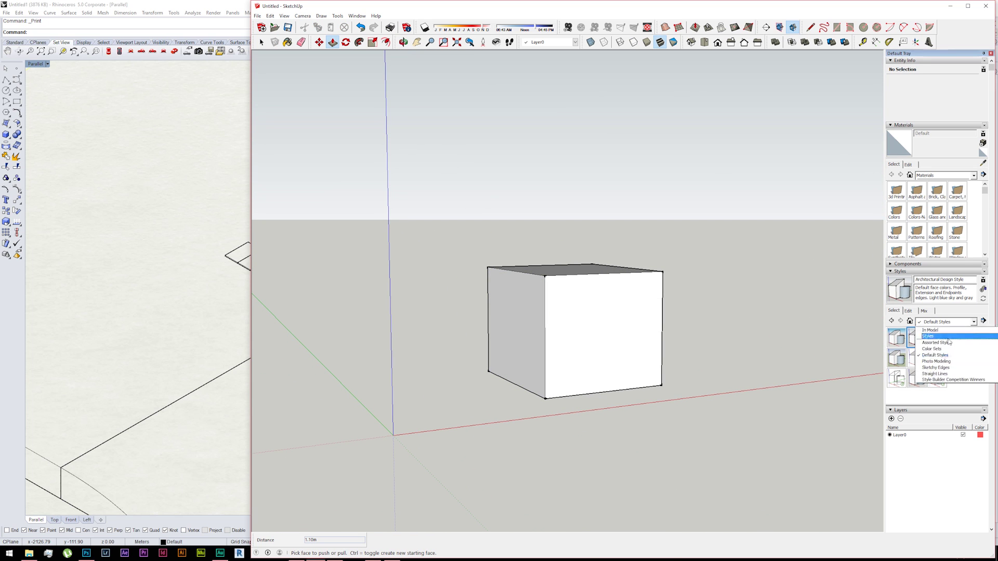
left_click(948, 374)
left_click(921, 339)
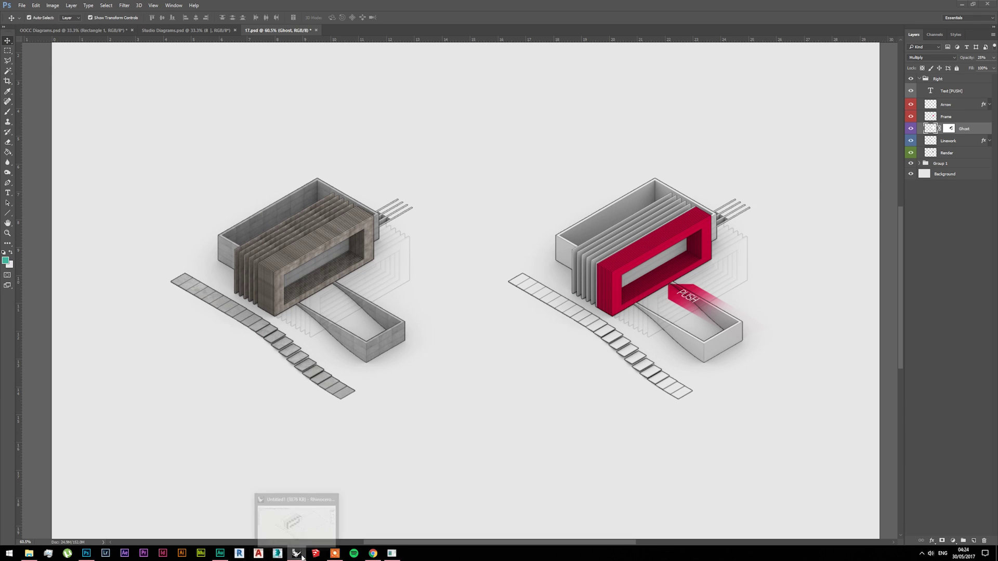
Step: Switch to Rhino and open Maxwell's rendering and export options
left_click(300, 555)
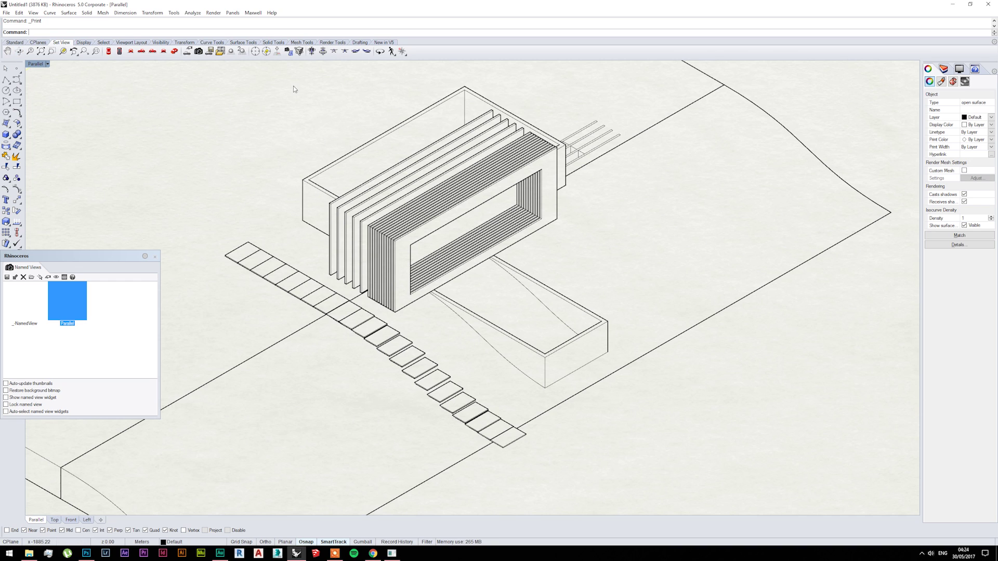
left_click(249, 13)
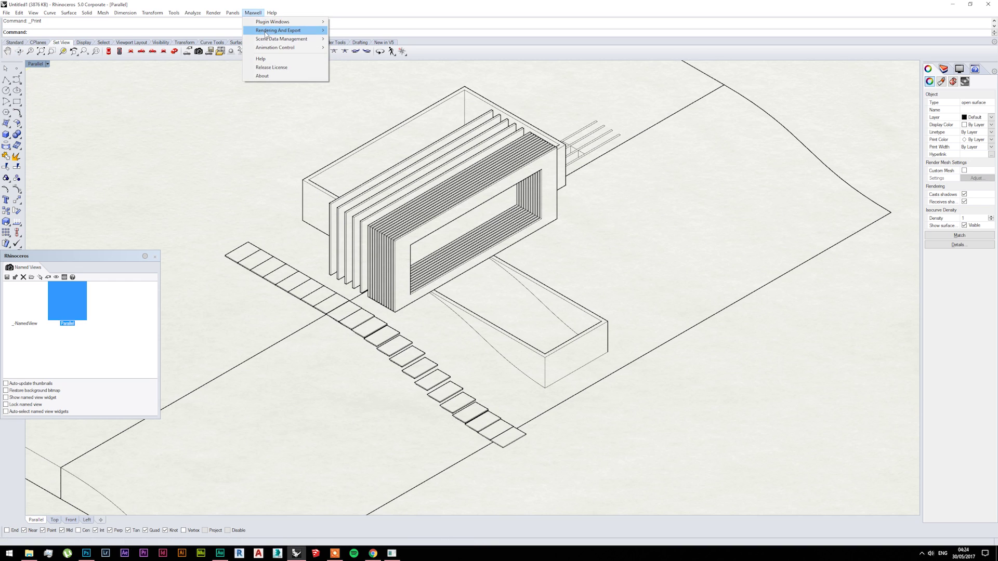
mouse_move(267, 31)
left_click(345, 31)
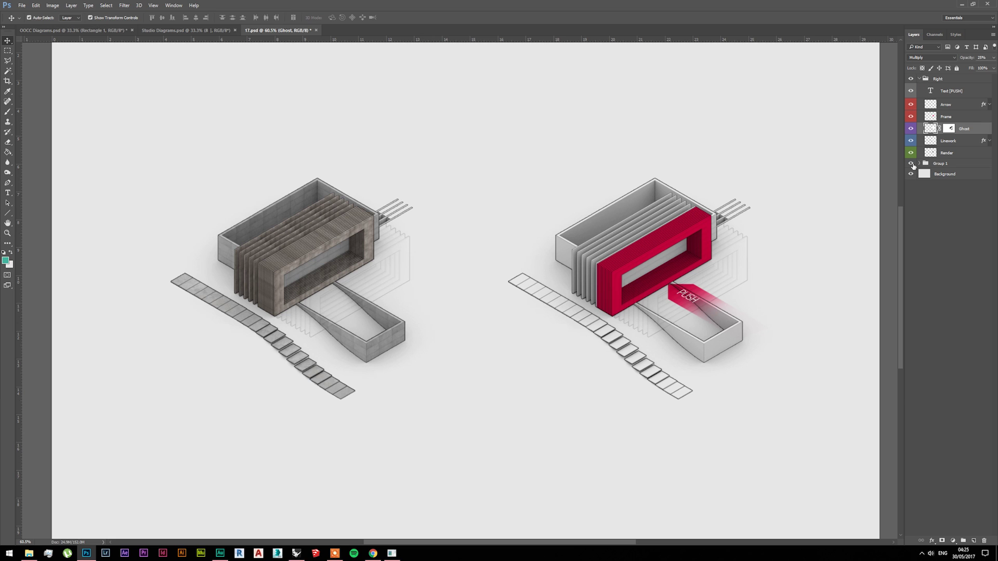
Step: In Photoshop, hide Group 1 and isolate the Render layer within the Right group
left_click(910, 164)
scroll(824, 311, "up", 3)
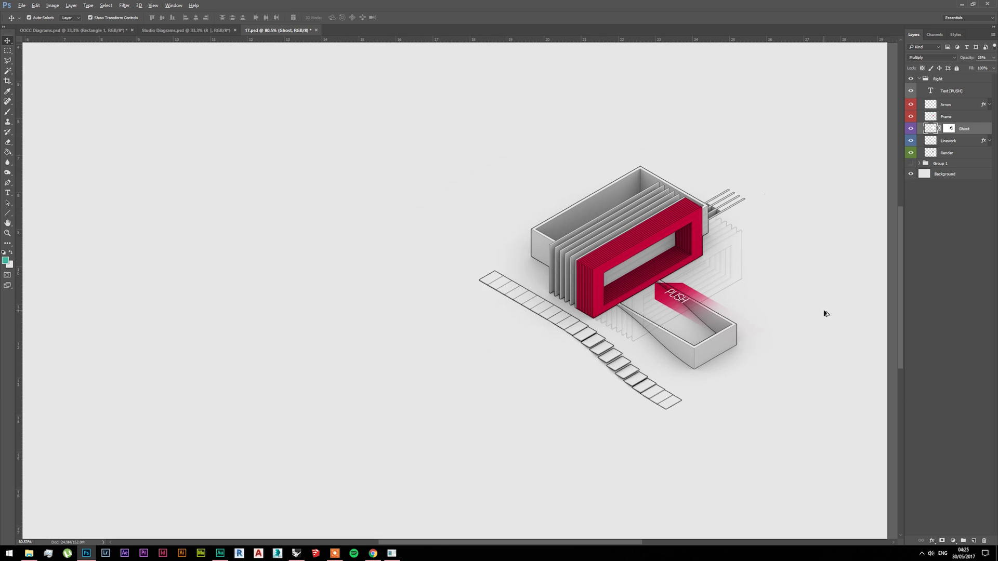
scroll(715, 263, "up", 4)
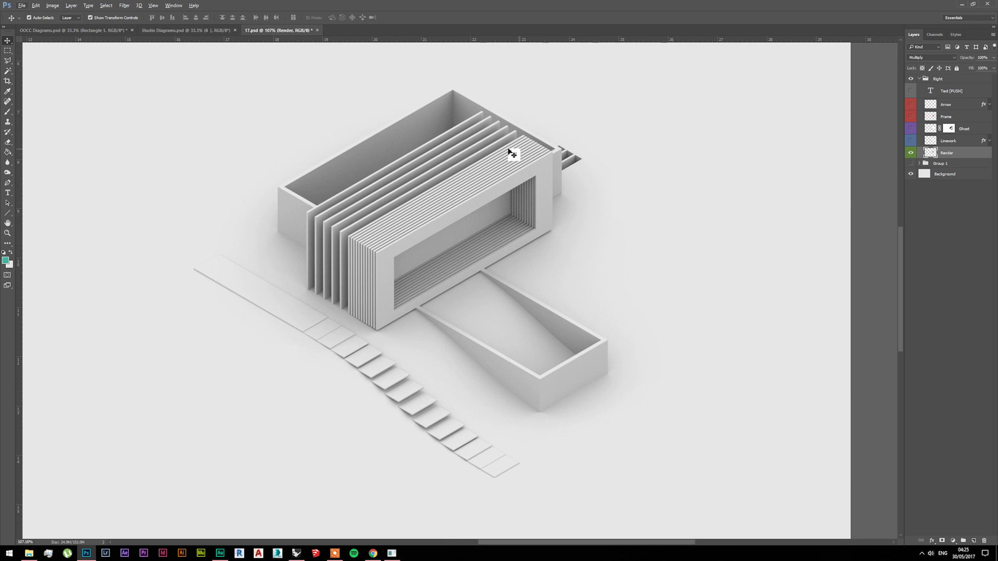
Step: Compare the Render layer in Normal blend mode and restore it to Multiply
left_click(930, 57)
left_click(925, 61)
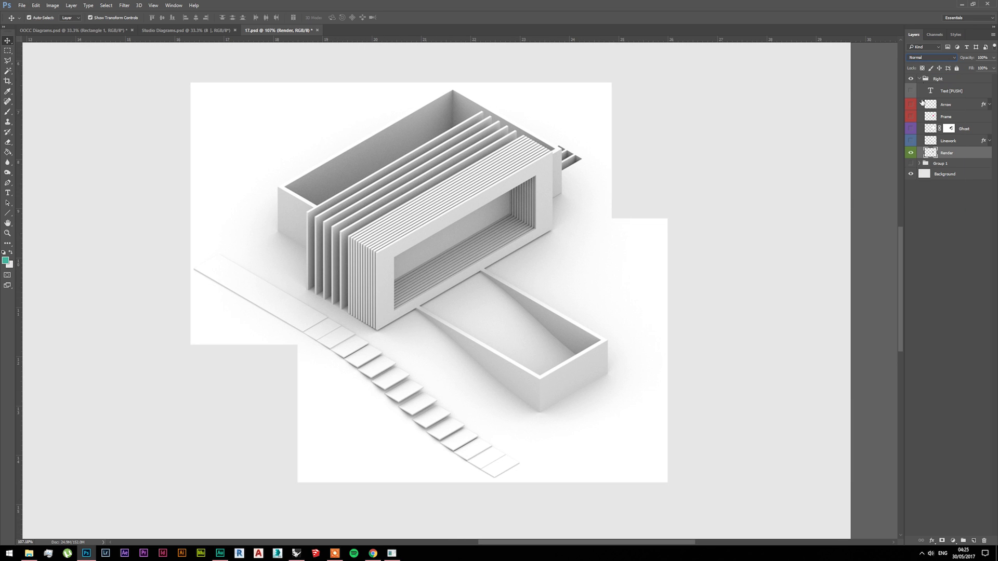
left_click(930, 57)
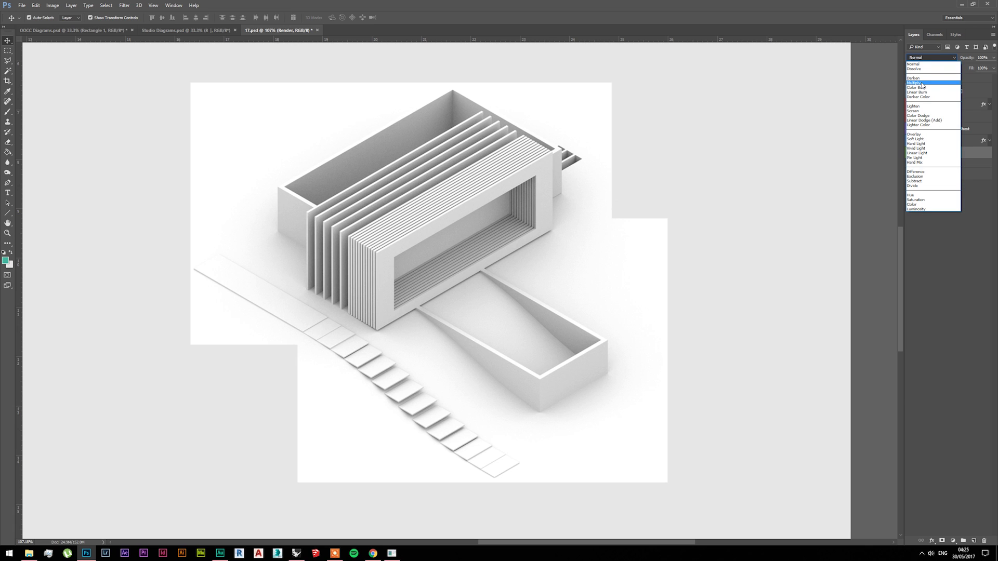
left_click(922, 84)
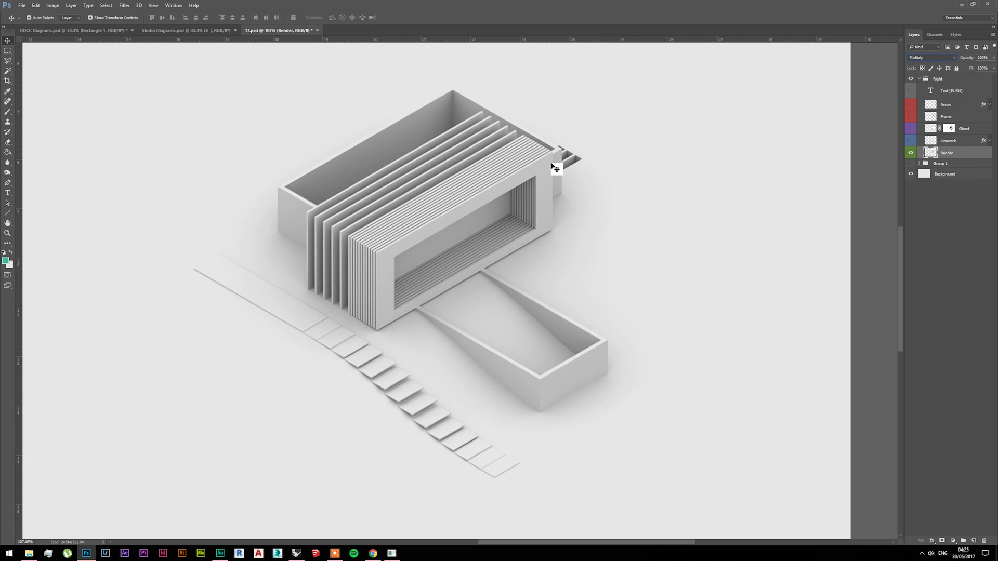
Step: Hide the Render layer and show the Linework layer
left_click(911, 153)
left_click(910, 141)
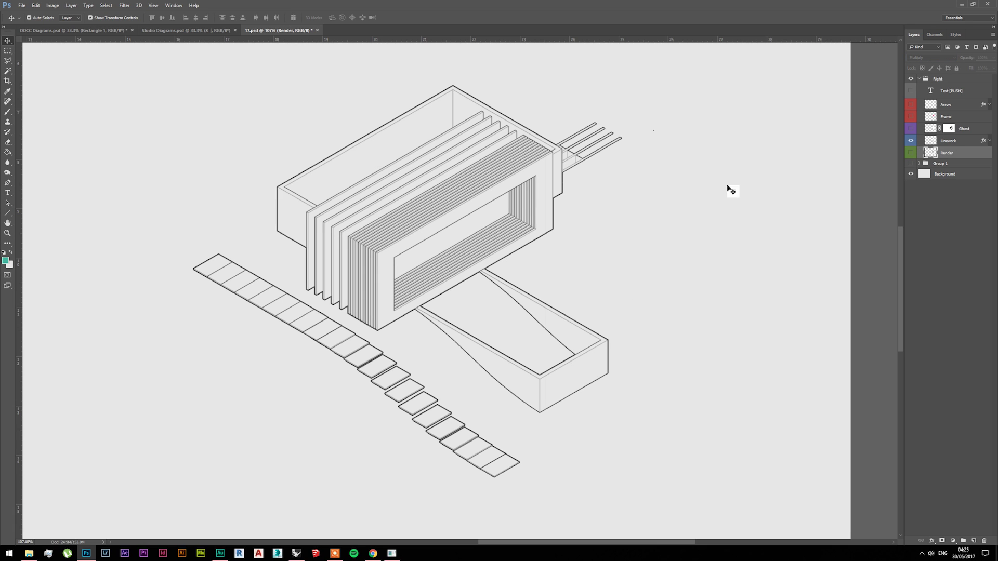
Step: Expand the Linework layer's effects and set its blend mode to Normal
left_click(952, 145)
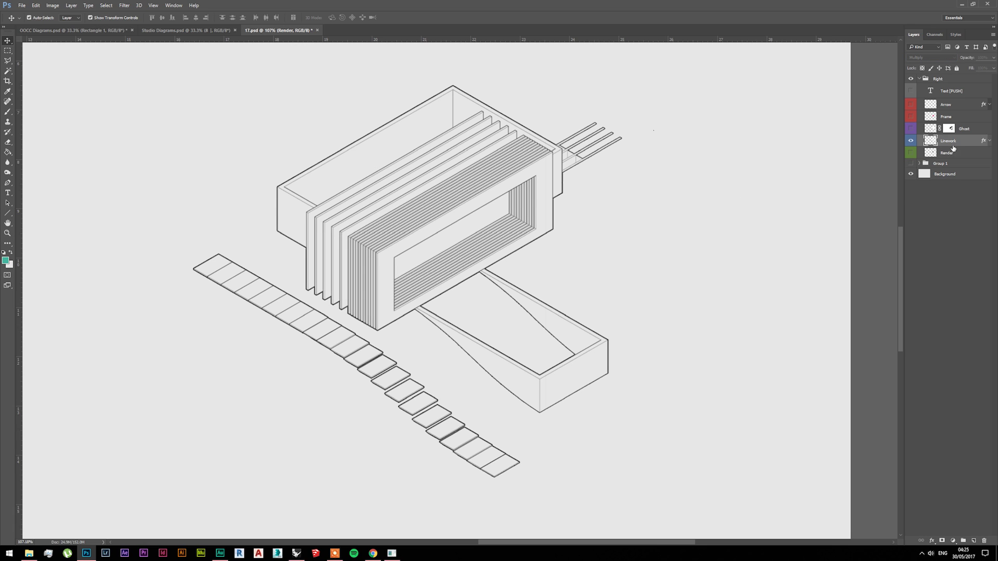
left_click(991, 140)
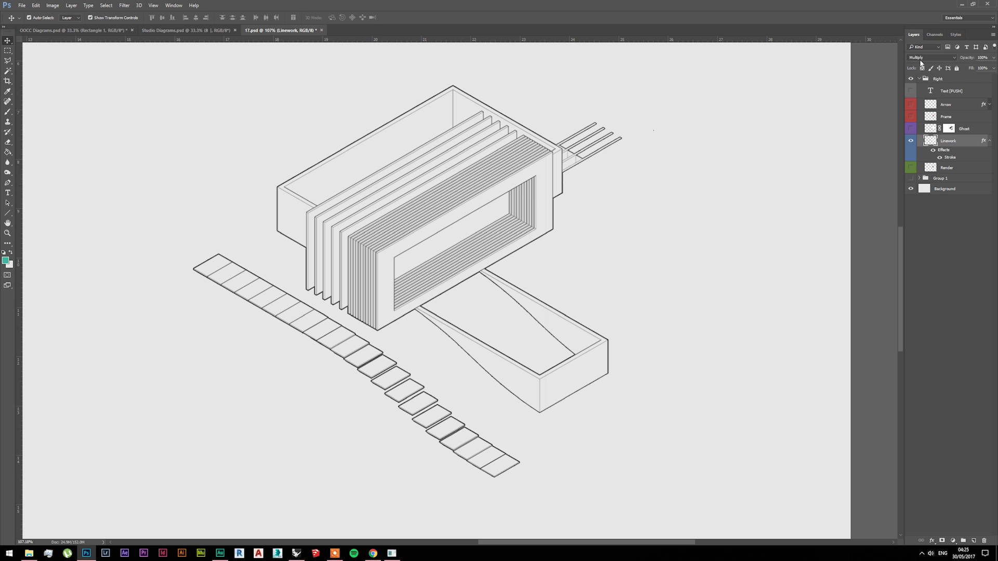
key("shift+alt+n")
left_click(934, 150)
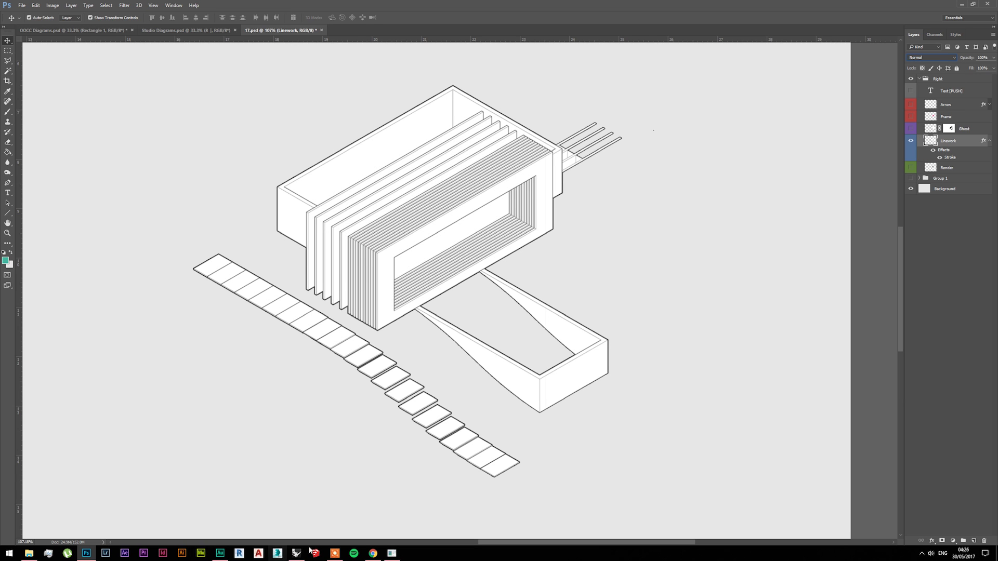
Step: Switch to Chrome, view the Lets Architecture Facebook page, and preview the first image in the "big diagrams" results
left_click(373, 553)
left_click(117, 6)
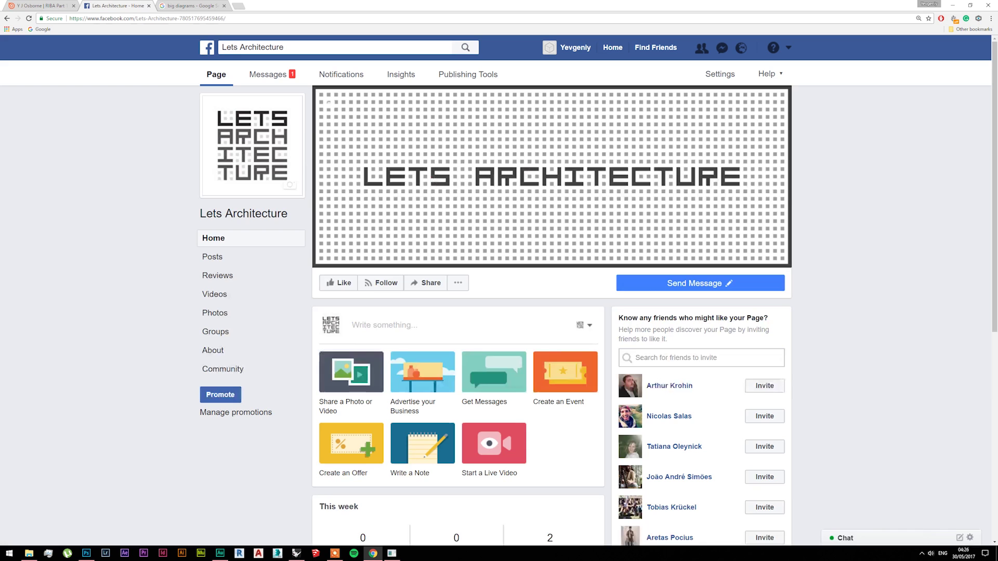
left_click(188, 6)
left_click(33, 108)
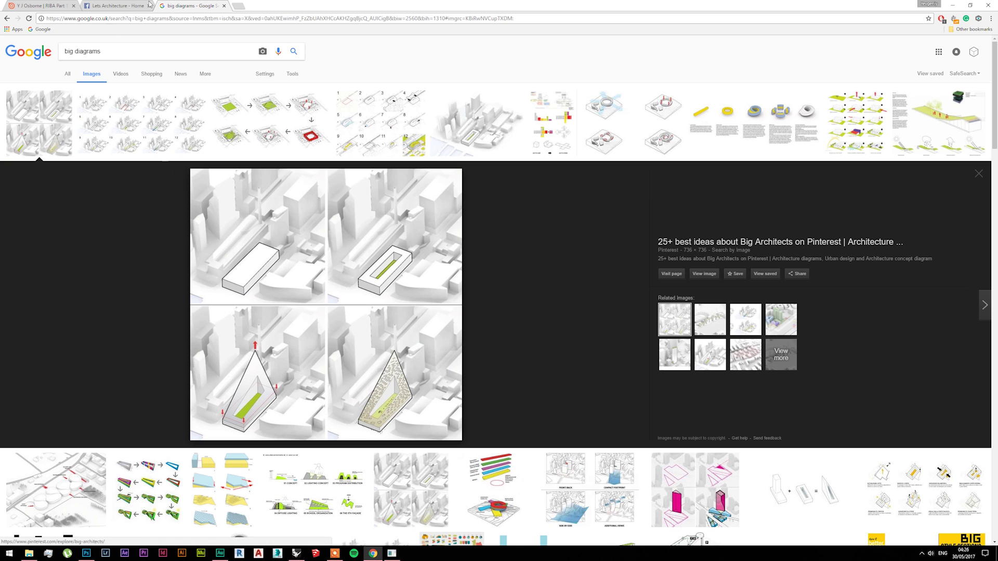
Step: Switch back to Photoshop, set the Linework layer's blend mode to Multiply, and show the Render layer beneath it
left_click(952, 5)
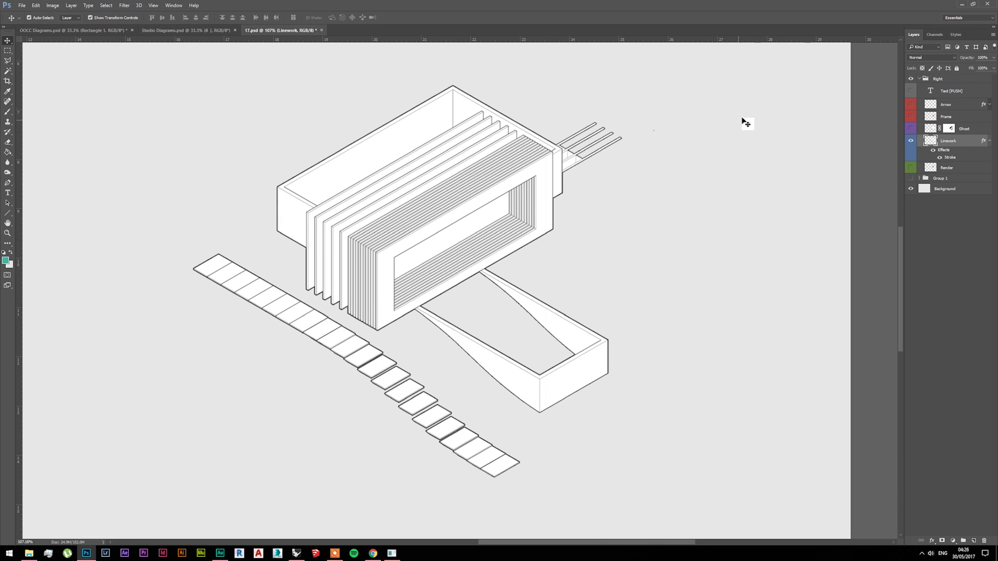
left_click(989, 140)
key("shift+alt+m")
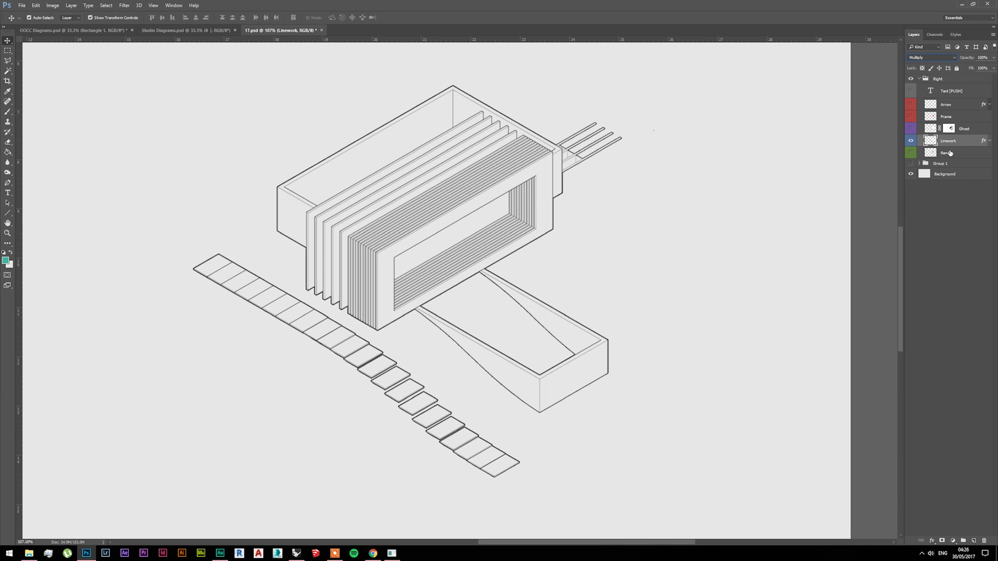
left_click(912, 153)
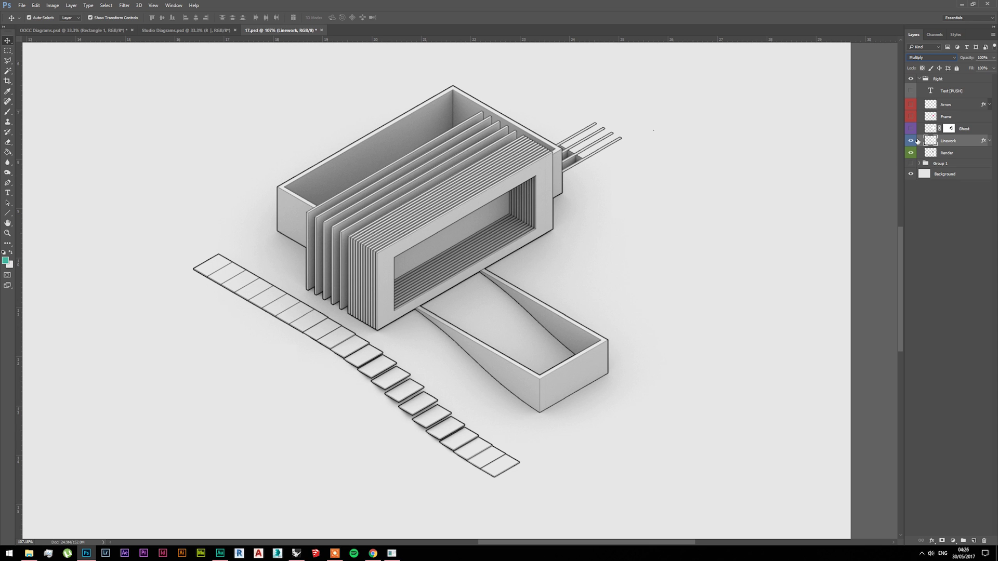
Step: Select the Ghost layer and show it over the linework and render
left_click(914, 141)
left_click(982, 132)
left_click(911, 130)
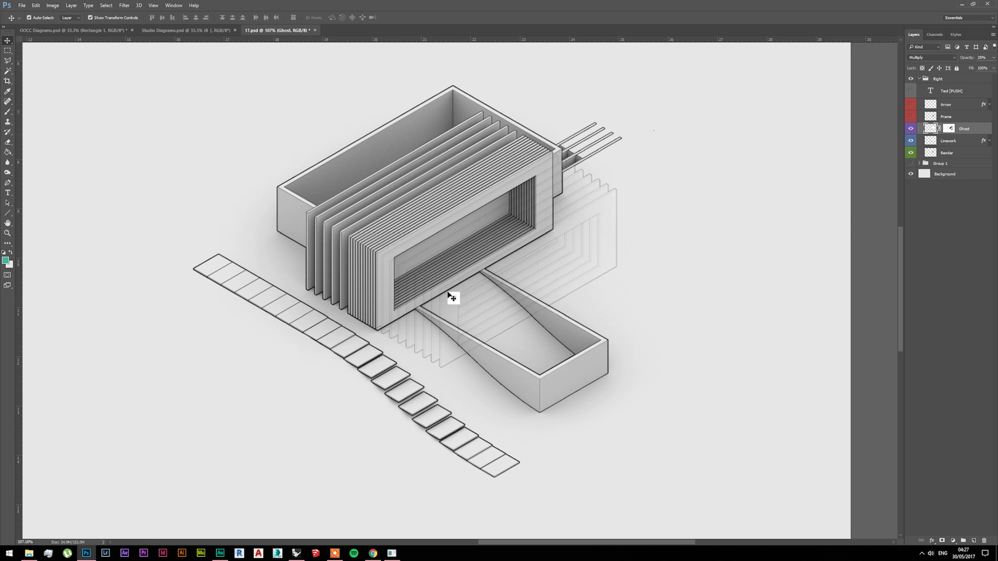
Step: Isolate the Ghost layer and inspect it in Normal blend mode at 100% opacity with its layer mask disabled
left_click(911, 141)
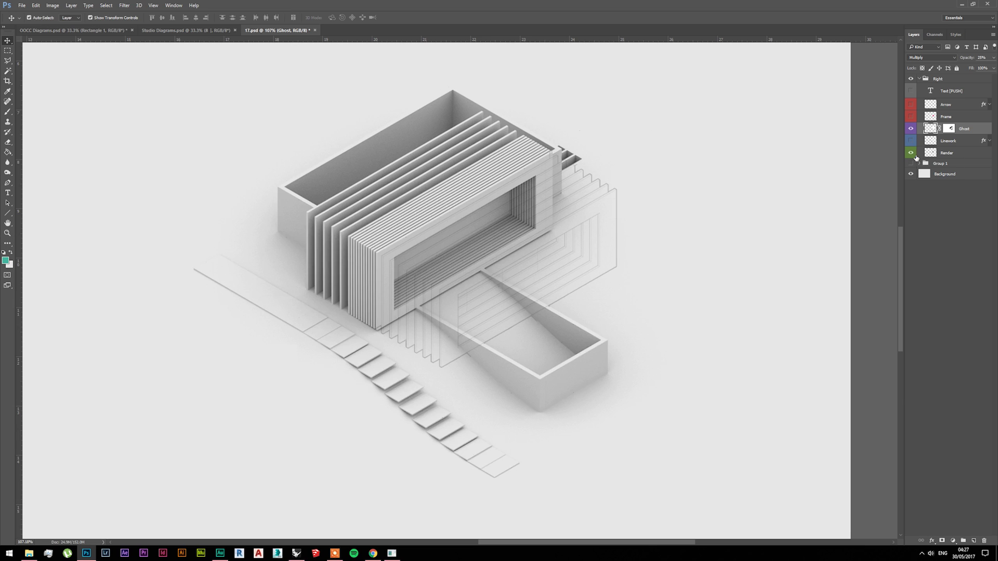
left_click(910, 153)
left_click(930, 57)
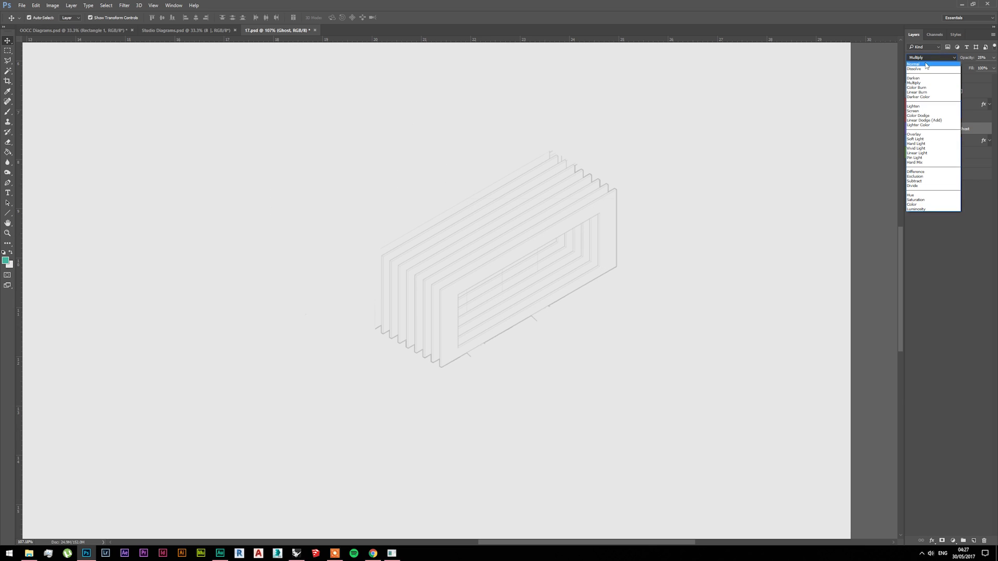
left_click(926, 65)
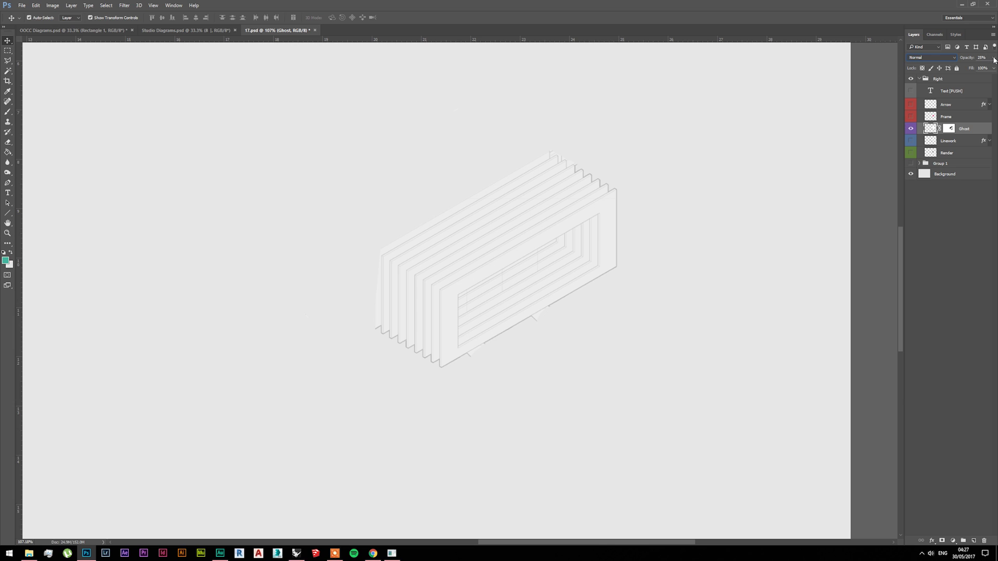
right_click(949, 128)
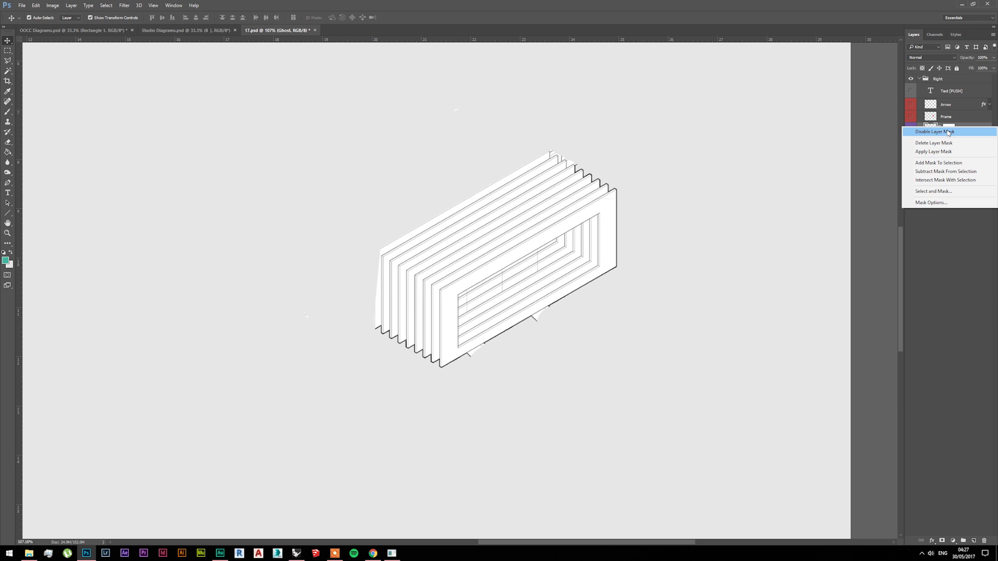
left_click(942, 132)
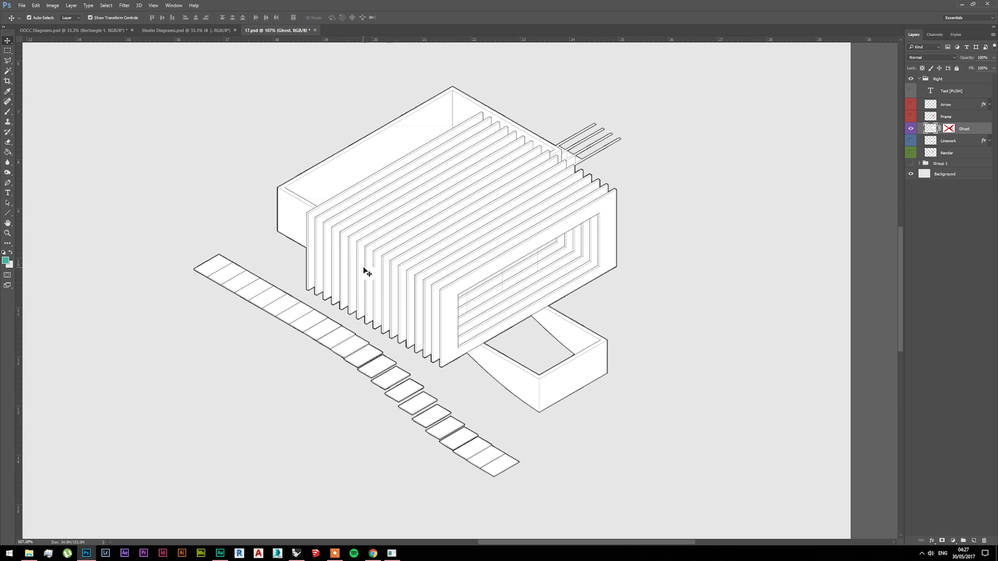
Step: Re-enable the Ghost layer's mask, restore it to 25% opacity and Multiply, and show the Linework and Render layers
left_click(948, 134)
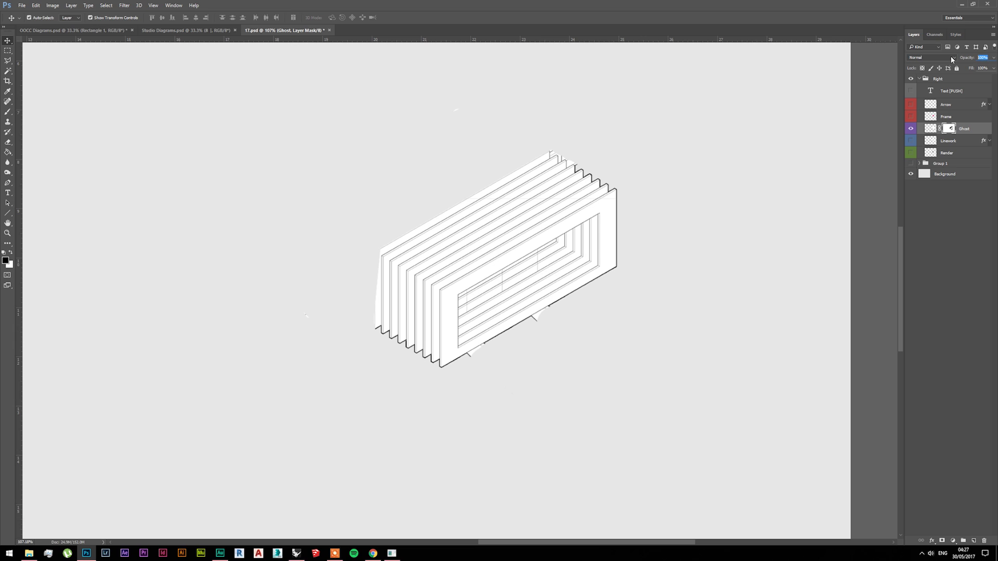
type("25")
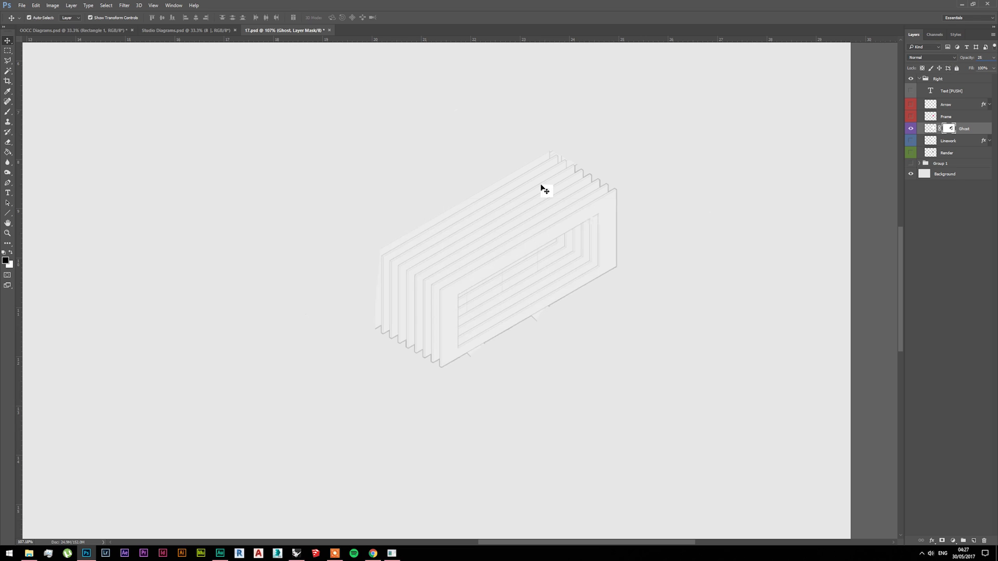
left_click(938, 56)
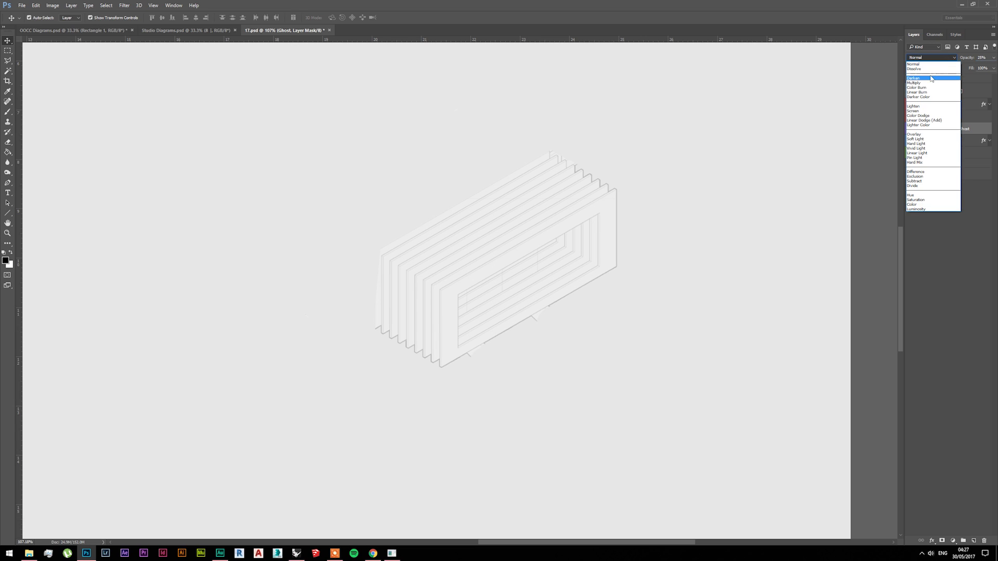
left_click(924, 83)
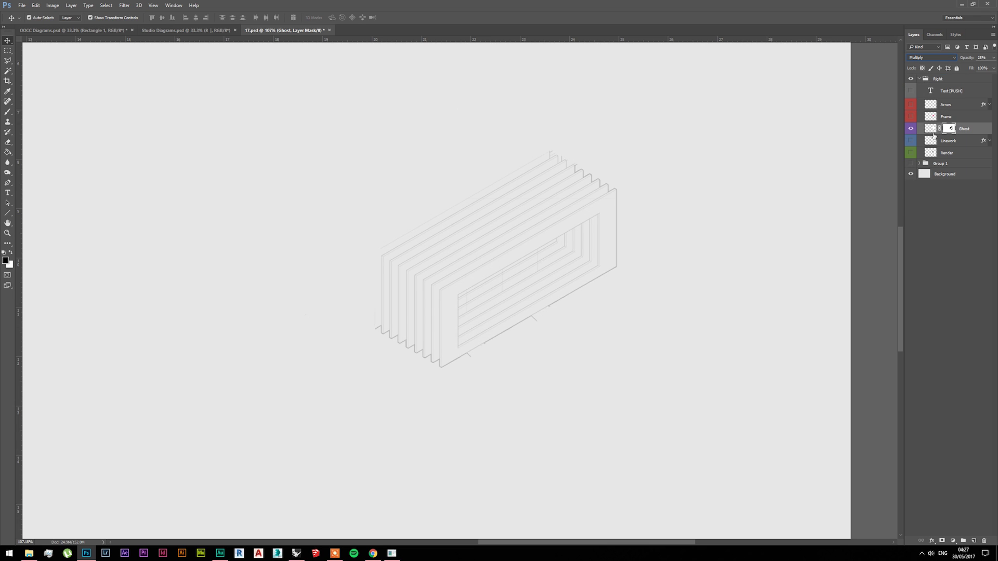
left_click_drag(911, 141, 910, 153)
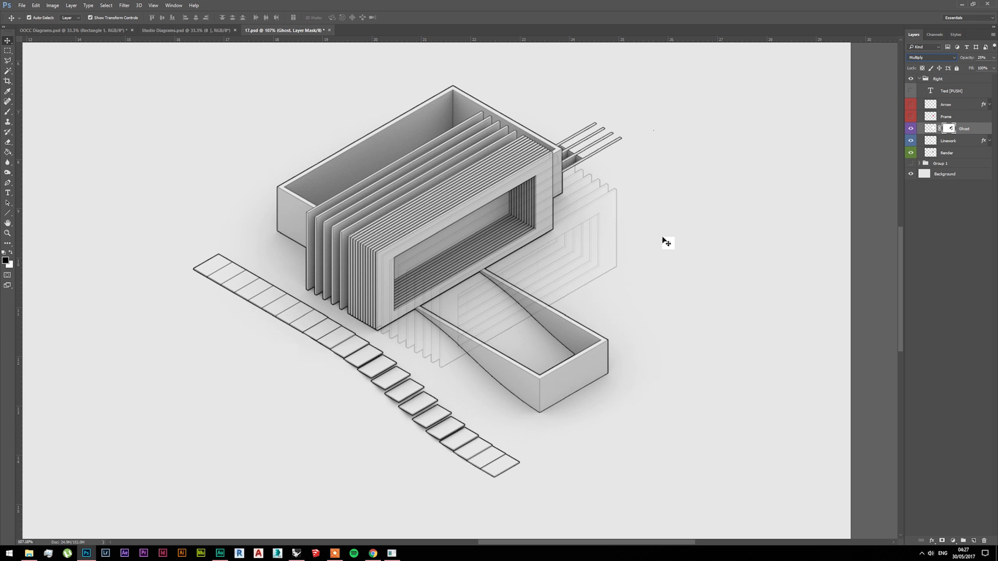
Step: Select the Frame layer and show its red fill over the front frame of the building
left_click(733, 205)
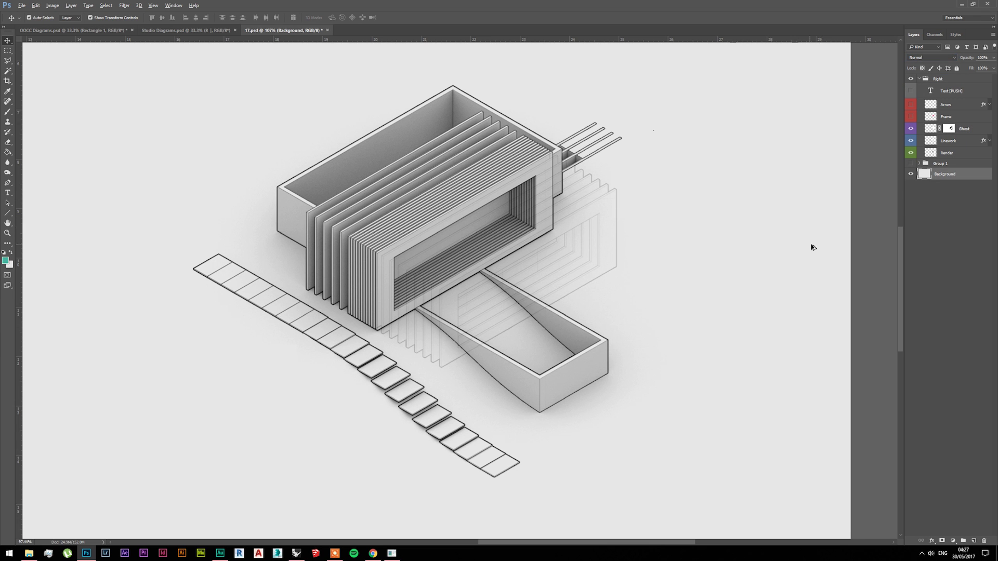
scroll(800, 248, "down", 3)
scroll(606, 199, "up", 1)
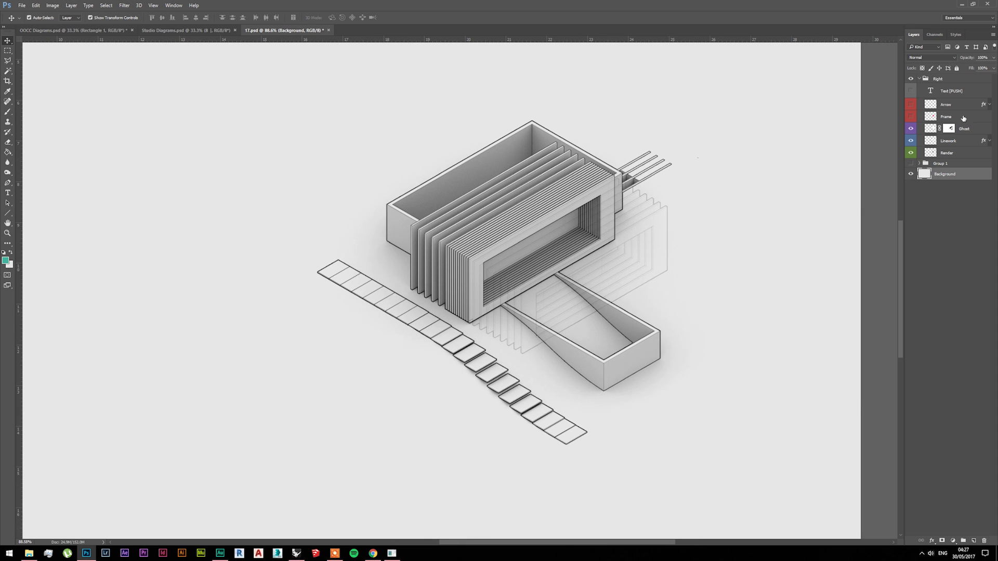
left_click(944, 120)
left_click(910, 116)
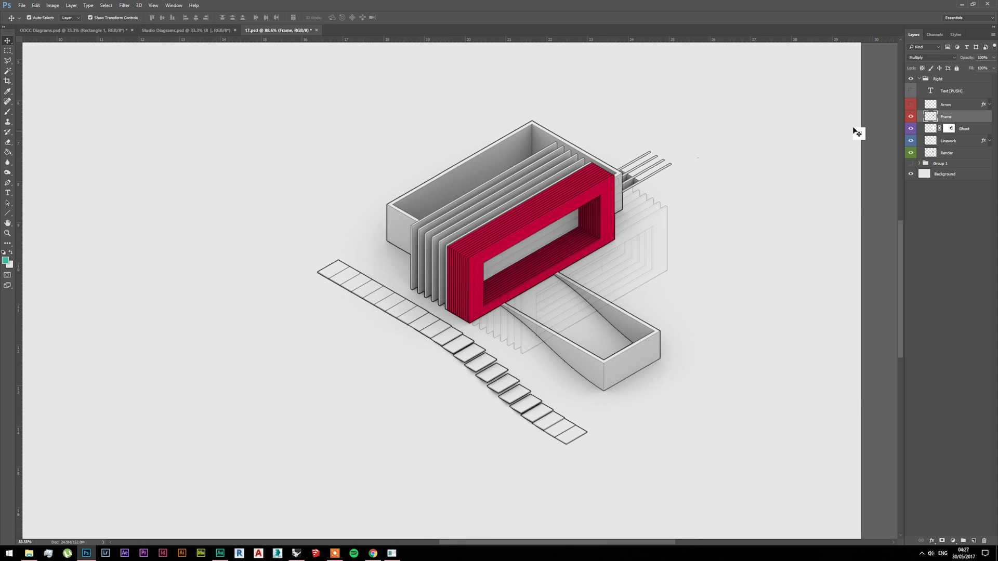
Step: Compare the Frame layer in Normal blend mode and restore it to Multiply
left_click(945, 57)
left_click(922, 64)
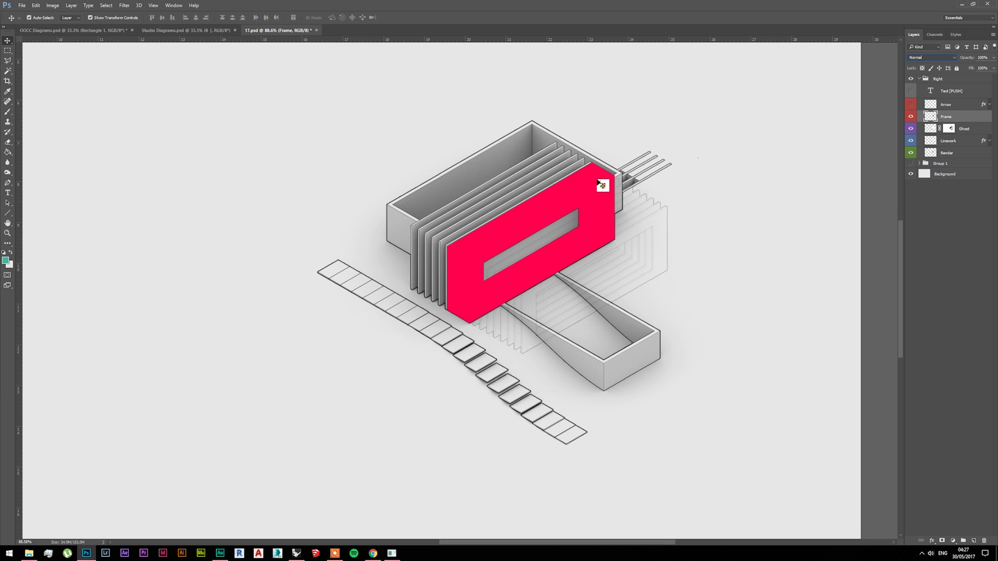
left_click(930, 58)
left_click(934, 85)
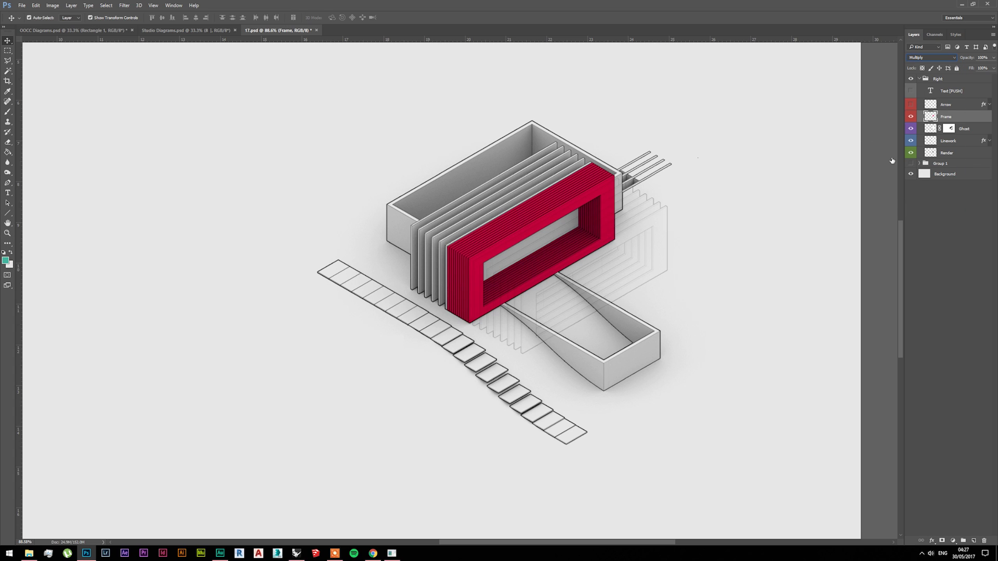
Step: Show the Arrow layer and the Text [PUSH] layer above the Frame layer
left_click(923, 108)
left_click(915, 106)
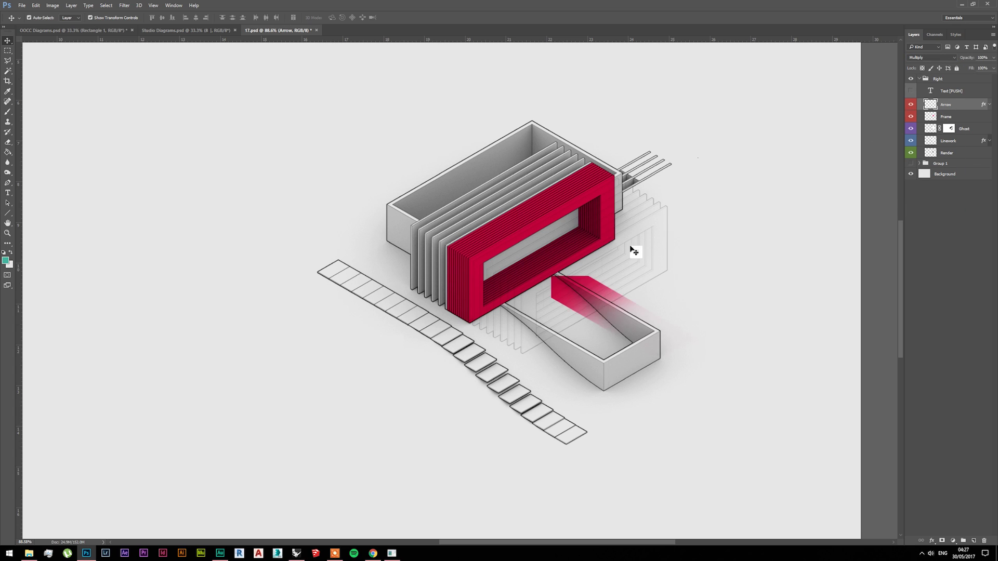
left_click(977, 95)
left_click(911, 91)
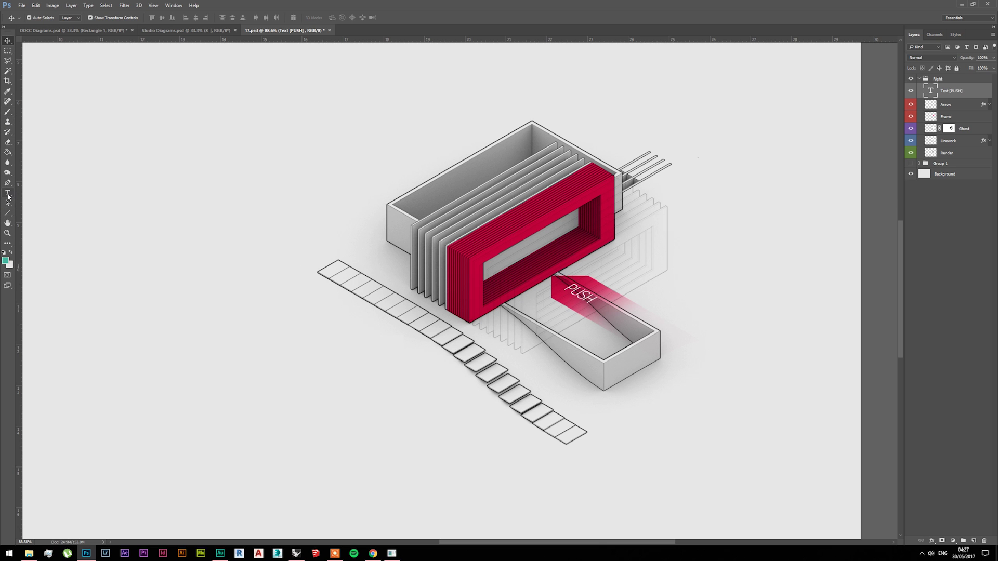
Step: Add a new text layer reading PUSH over the top of the red frame
left_click(8, 193)
scroll(516, 229, "up", 5)
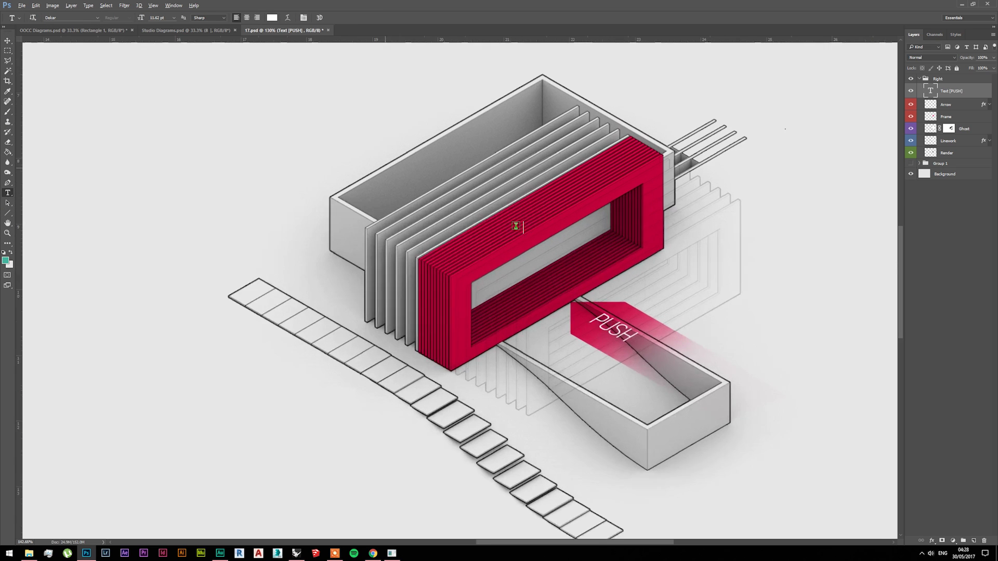
left_click(509, 230)
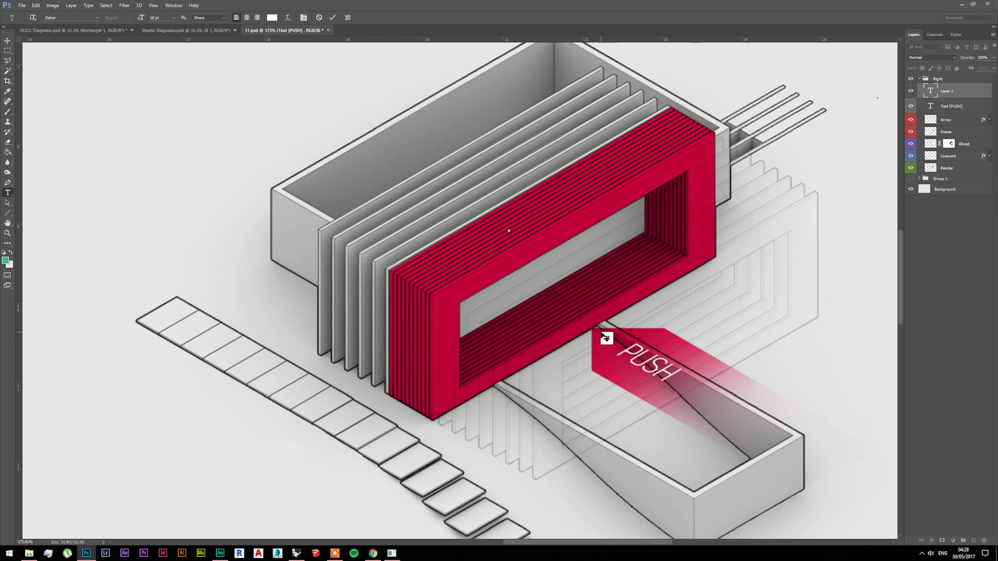
type("p")
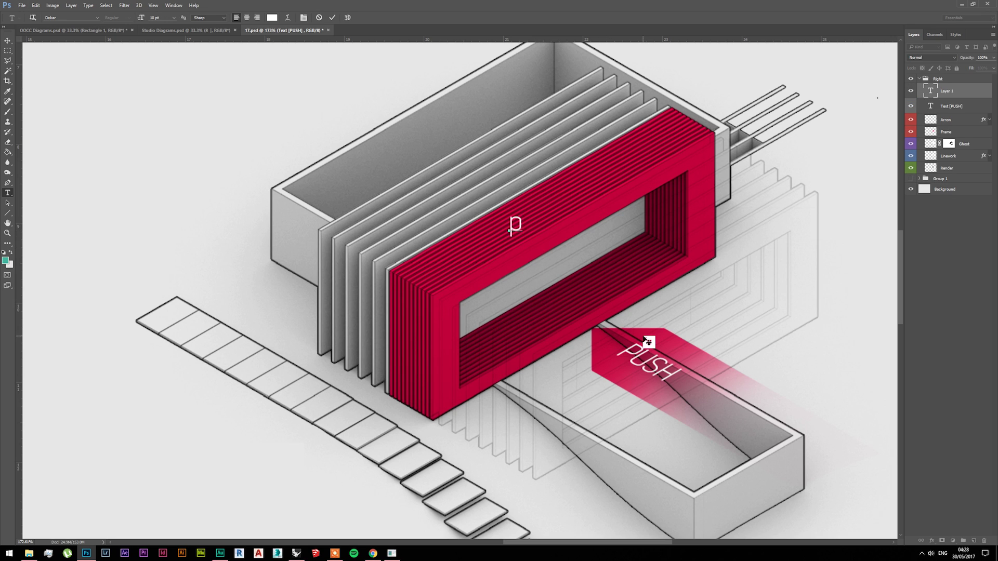
key("BackSpace")
type("PUSH")
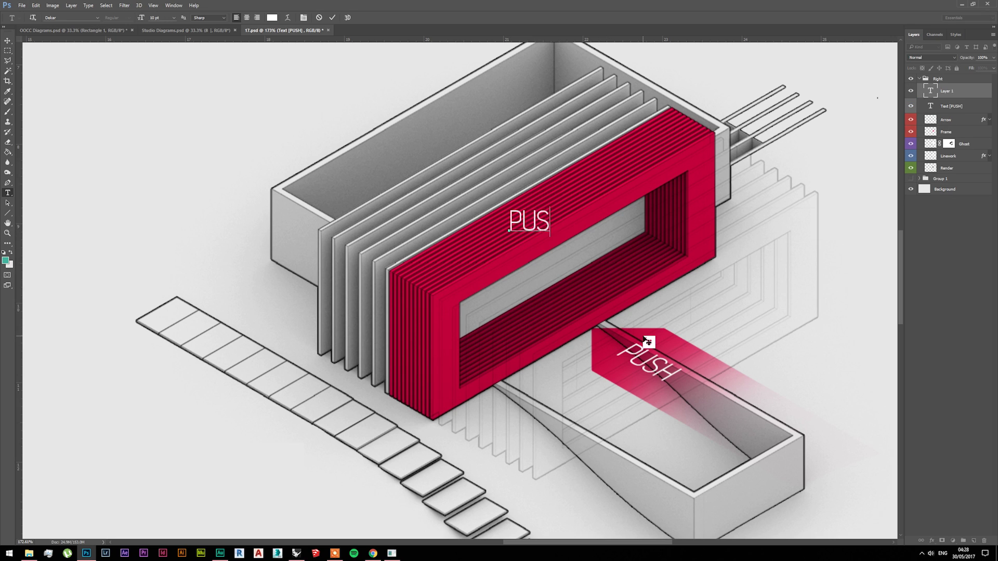
Step: Move the new PUSH text down over the frame's lower edge and rotate it about 29° counterclockwise with Free Transform
left_click(6, 41)
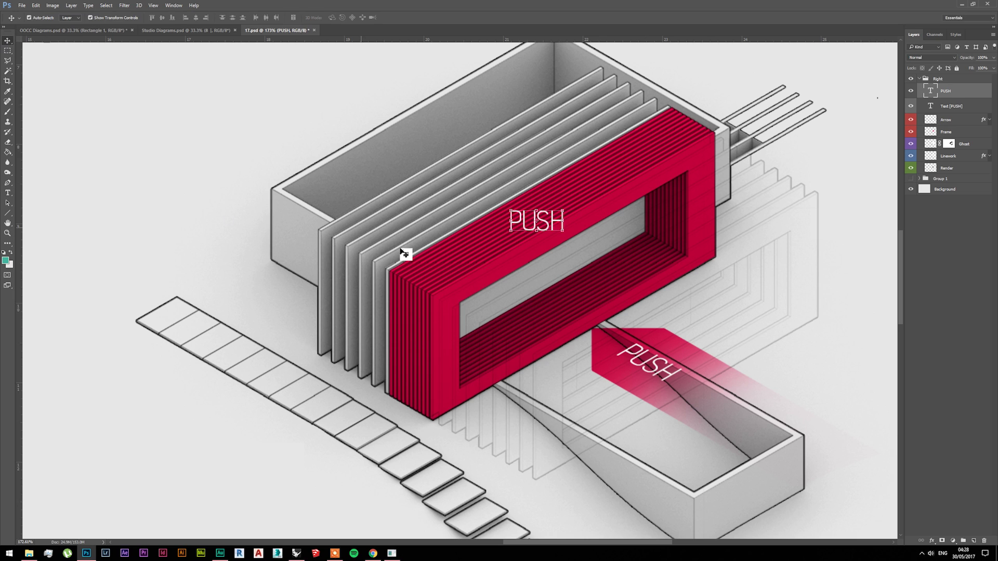
left_click_drag(571, 214, 613, 272)
key("ctrl+t")
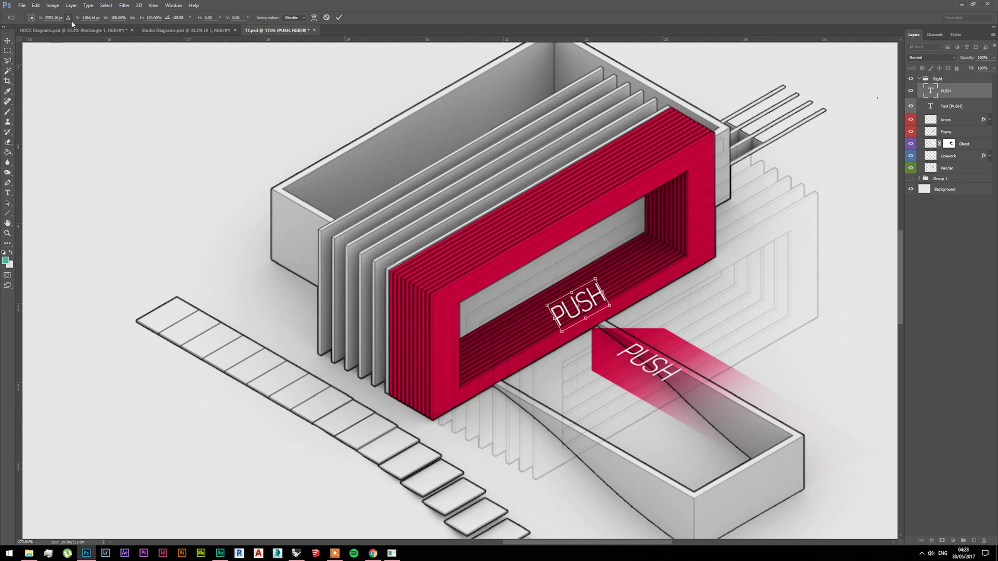
Step: Skew the new PUSH text horizontally by about 28°, apply the transformation, and place the text on the frame's lower inner face
left_click(36, 5)
mouse_move(88, 168)
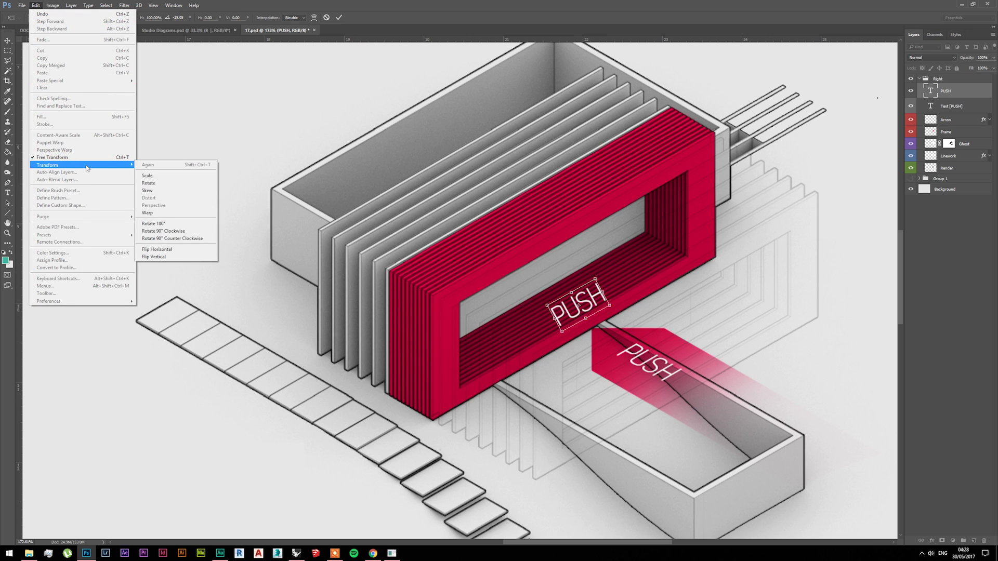
left_click(162, 192)
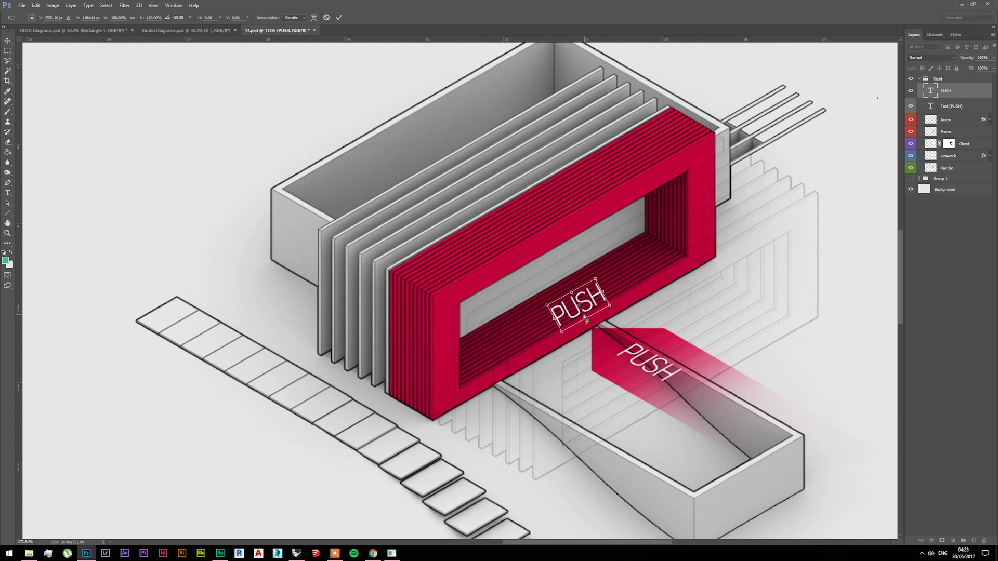
left_click_drag(576, 306, 664, 255)
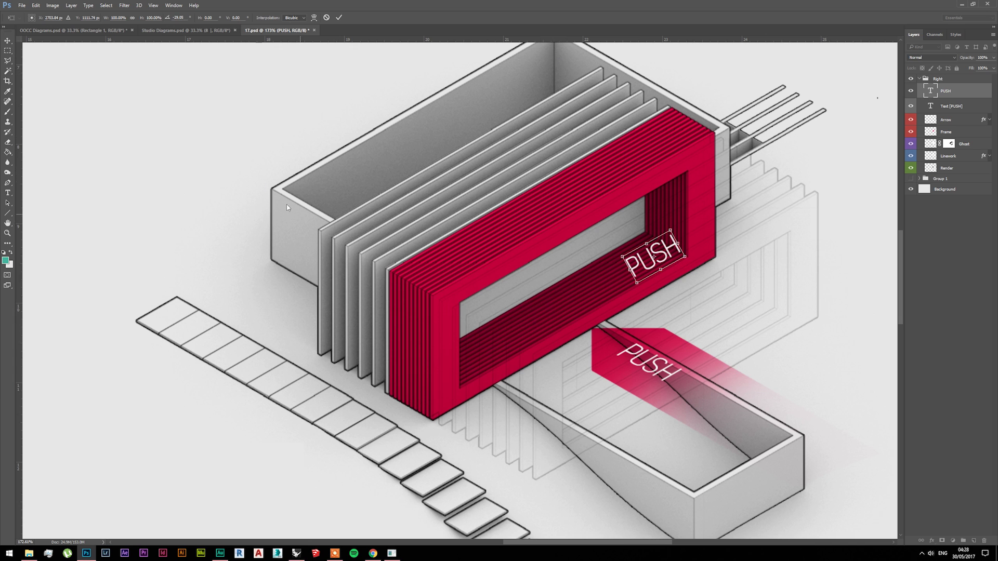
scroll(692, 247, "up", 5)
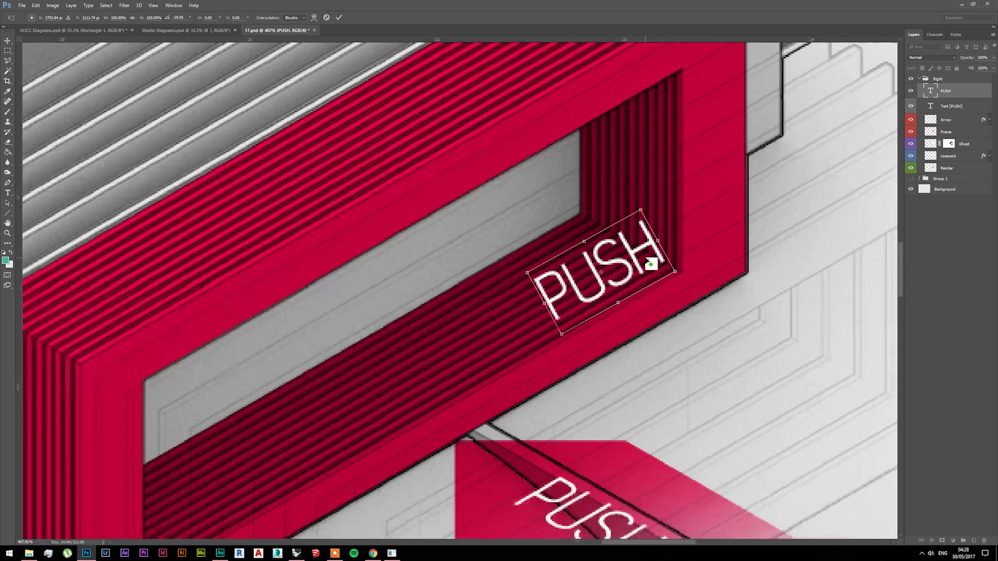
left_click_drag(584, 242, 566, 252)
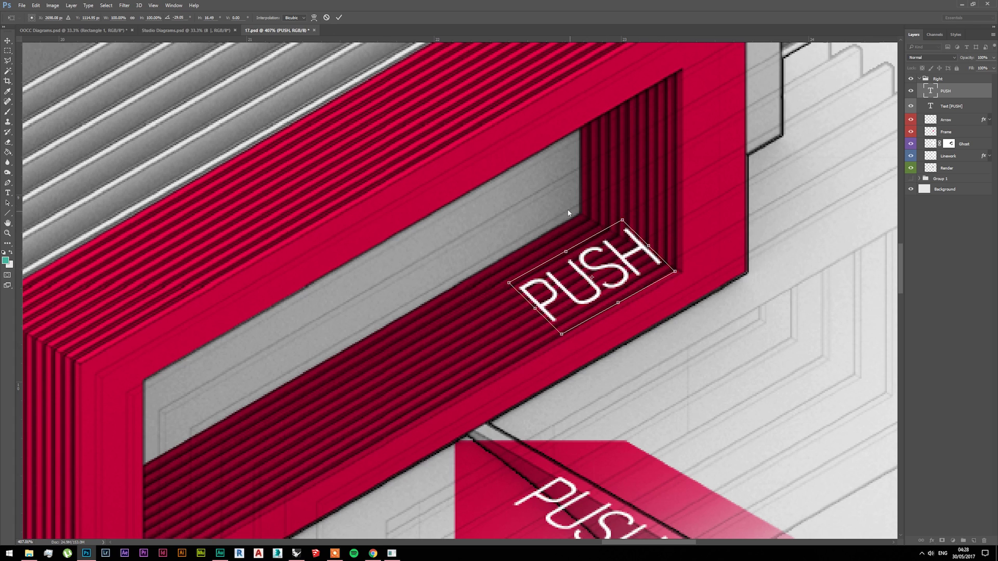
left_click_drag(566, 253, 551, 259)
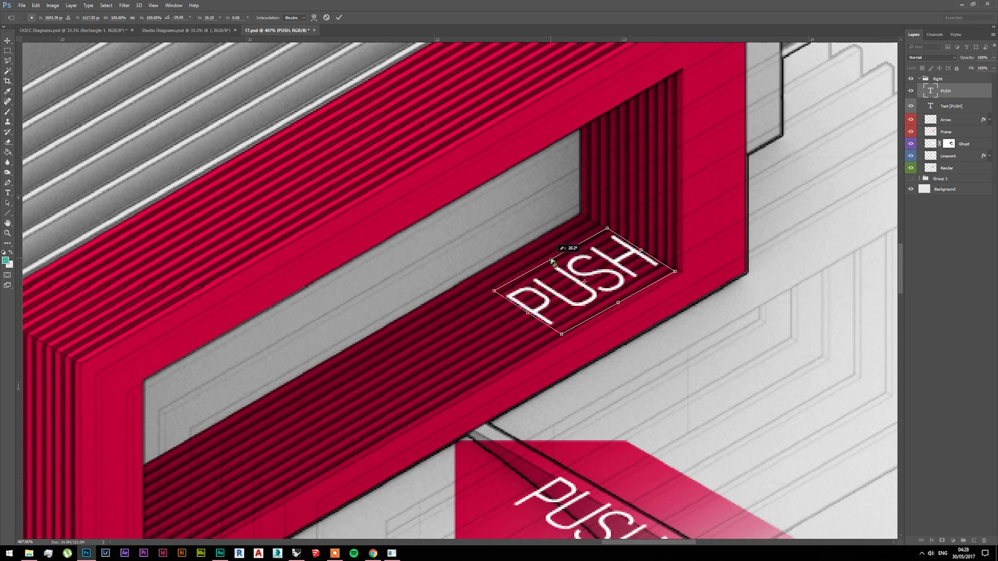
left_click(6, 42)
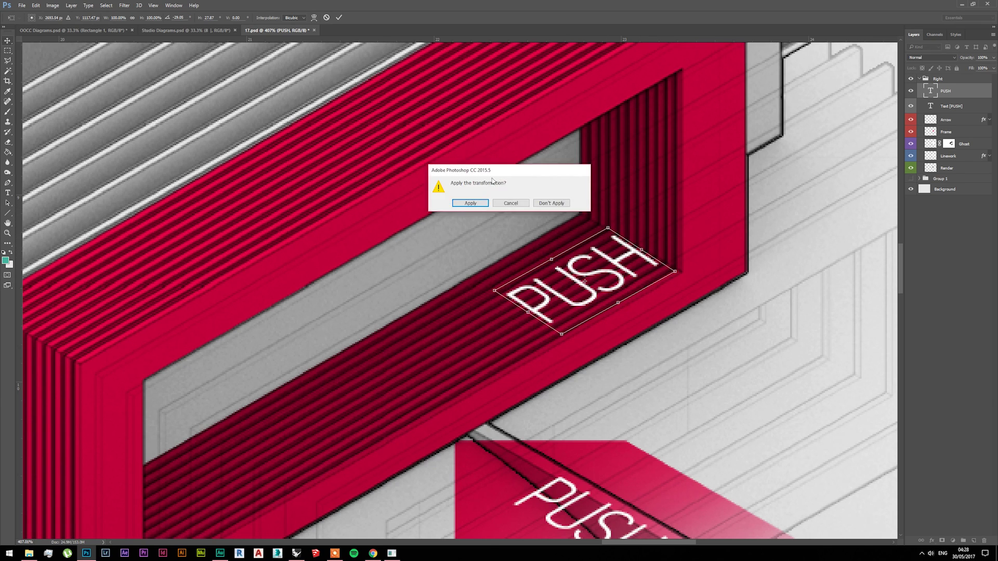
left_click(470, 203)
scroll(525, 250, "down", 2)
left_click_drag(534, 279, 435, 325)
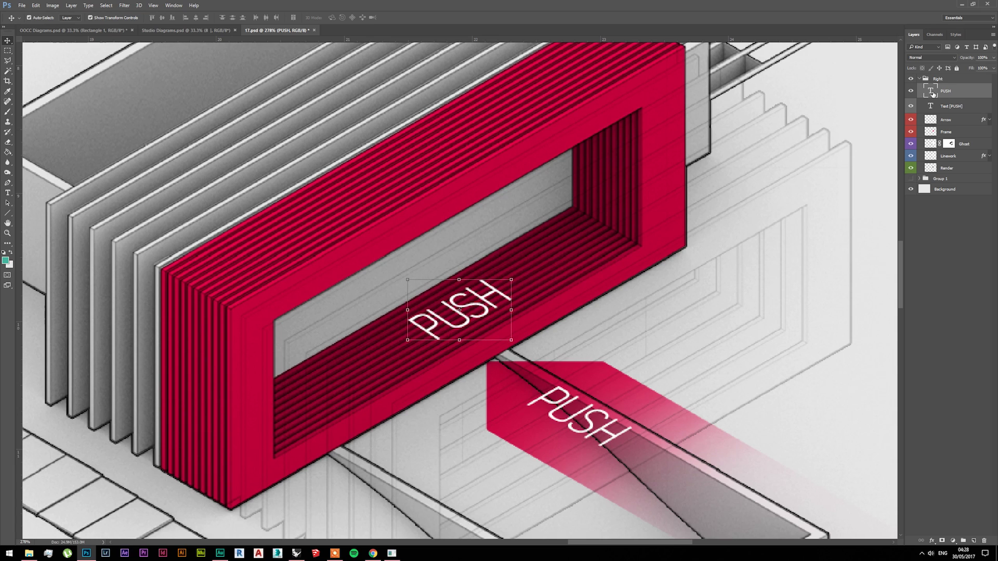
Step: Try the wording STAGE in place of PUSH on the frame's lower inner face, and clear it again
double_click(932, 92)
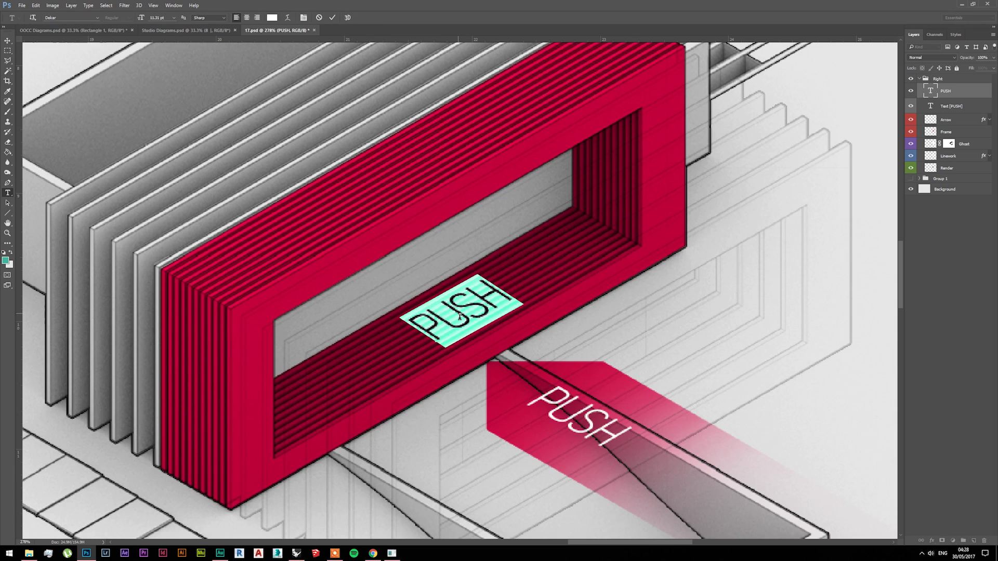
type("STAGE")
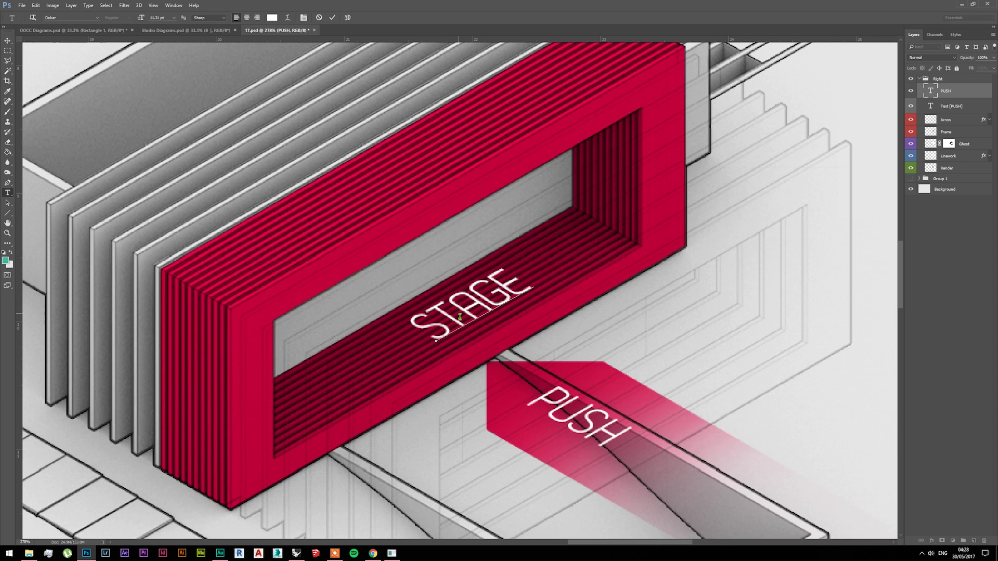
key("BackSpace")
key("BackSpace")
key("BackSpace")
key("BackSpace")
key("BackSpace")
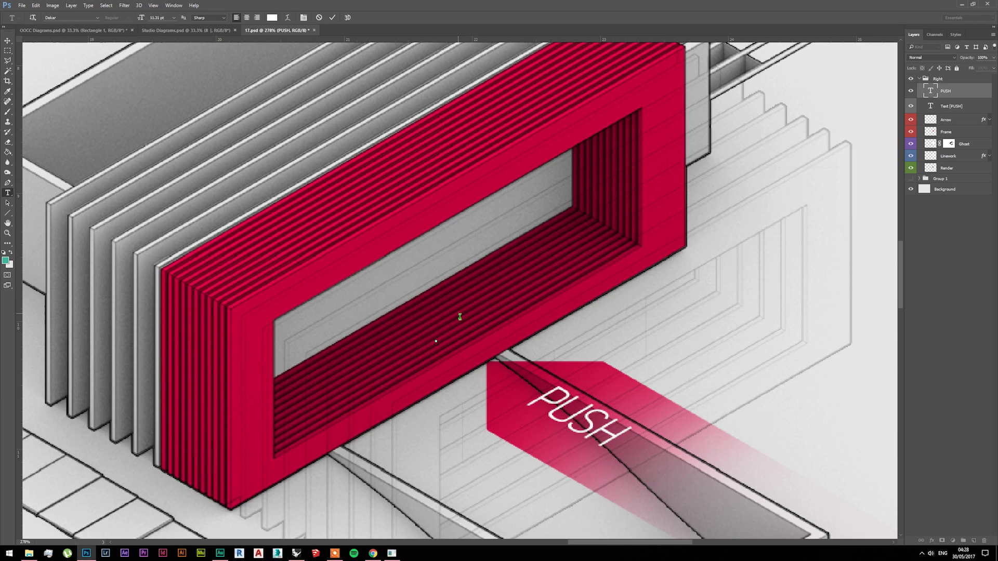
Step: Enter =) in the emptied text layer on the frame's lower inner face and finish editing the text
key("ctrl")
type("IIT")
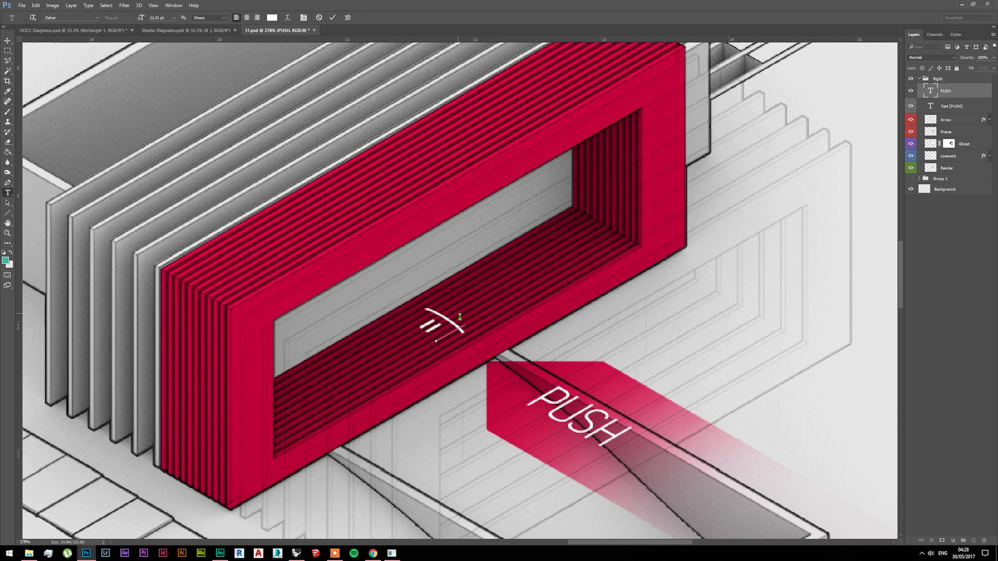
left_click(7, 41)
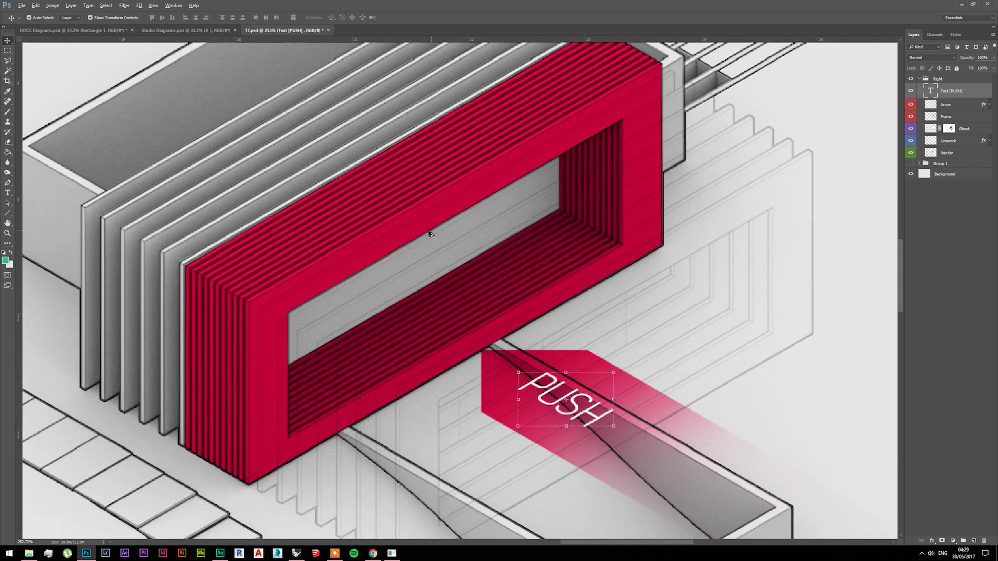
Step: Review the finished diagram sheets in OOCC Diagrams.psd and Studio Diagrams.psd, alternating between the two documents
key("ctrl+0")
left_click(737, 130)
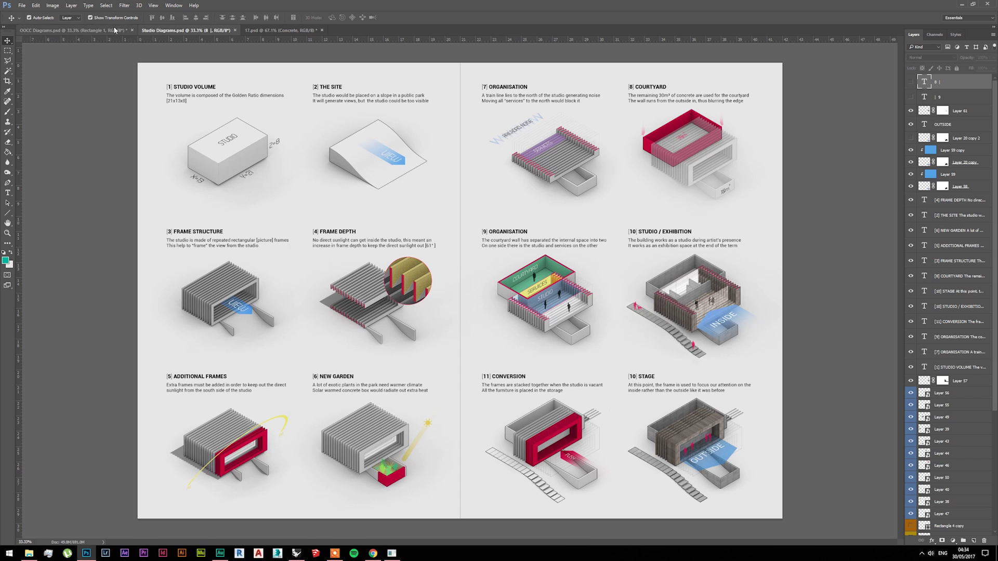
left_click(111, 30)
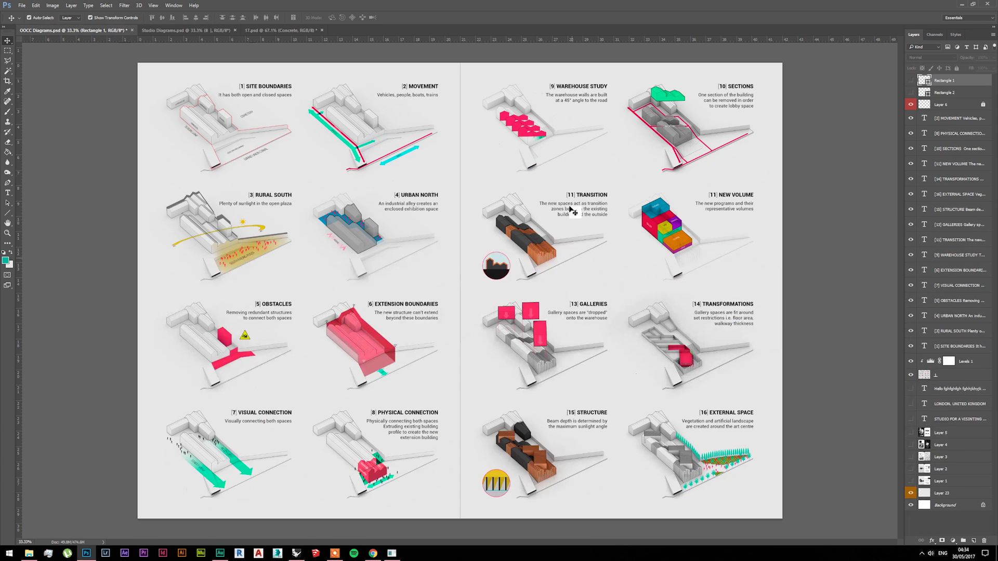
left_click(208, 30)
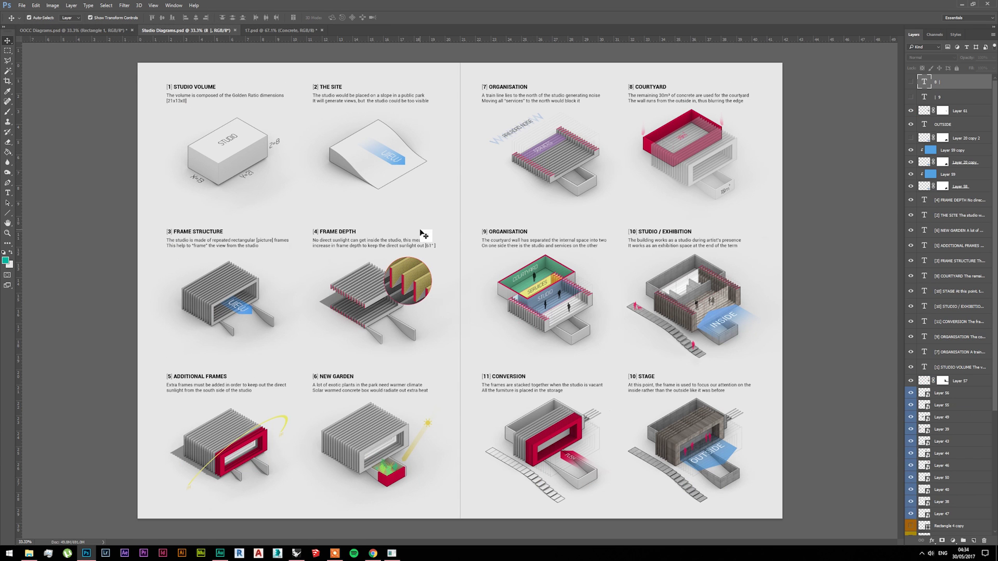
key("ctrl+shift+Tab")
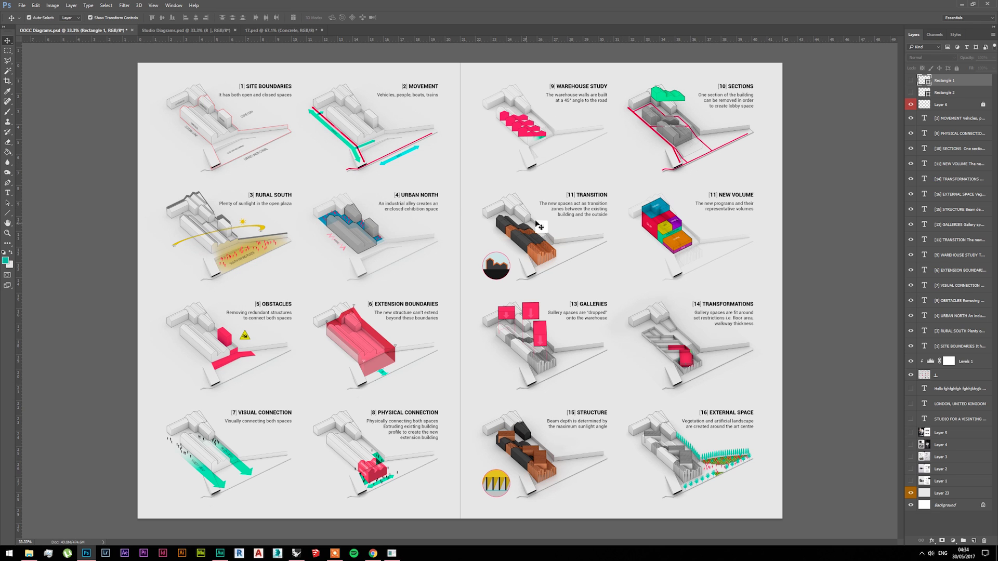
left_click(179, 32)
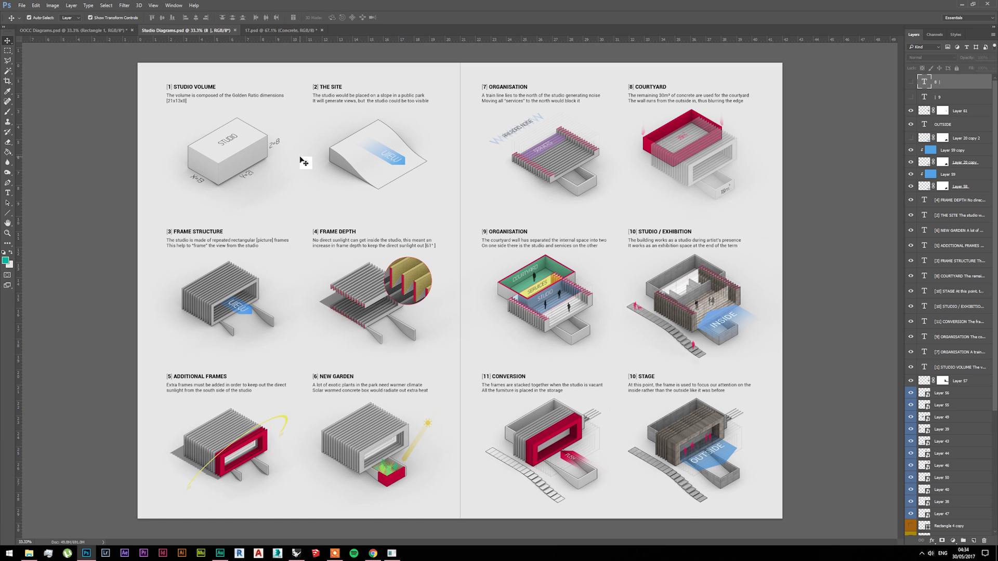
Step: Switch to Chrome and show the RIBA Part 1 architecture portfolio on Issuu
key("alt+Tab")
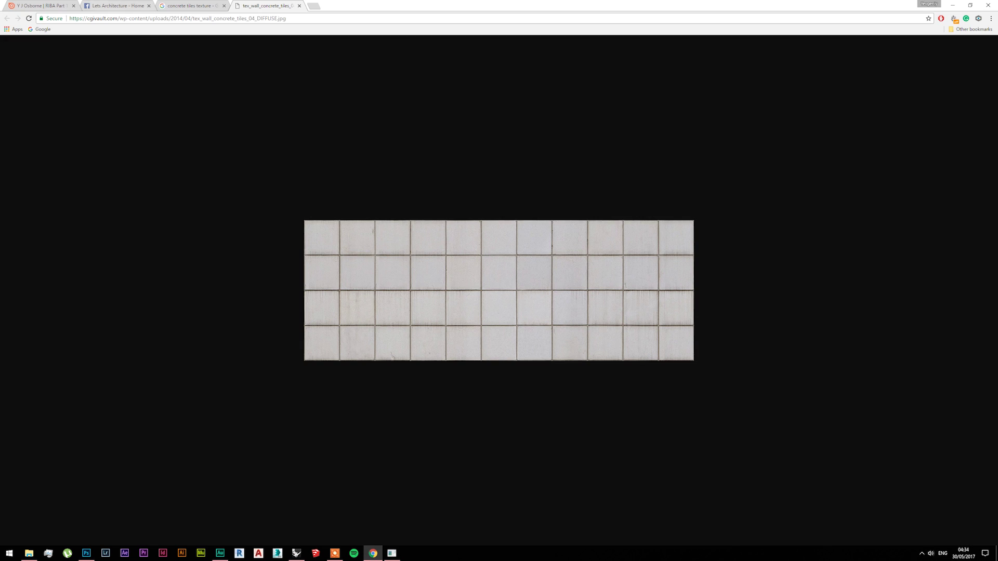
left_click(88, 9)
left_click(39, 6)
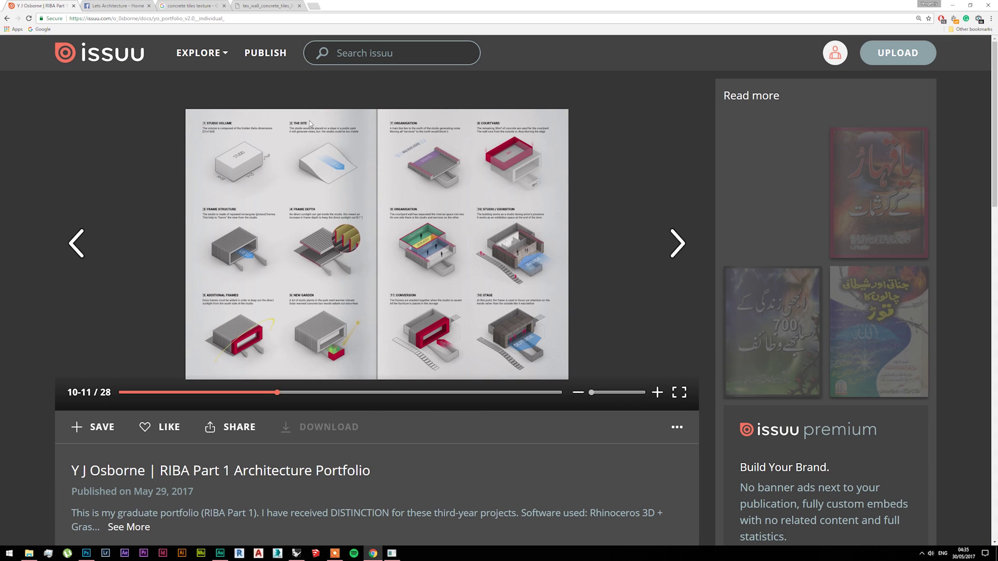
Step: Look over the Lets Architecture Facebook page and show the options of its Send Message button
left_click(115, 5)
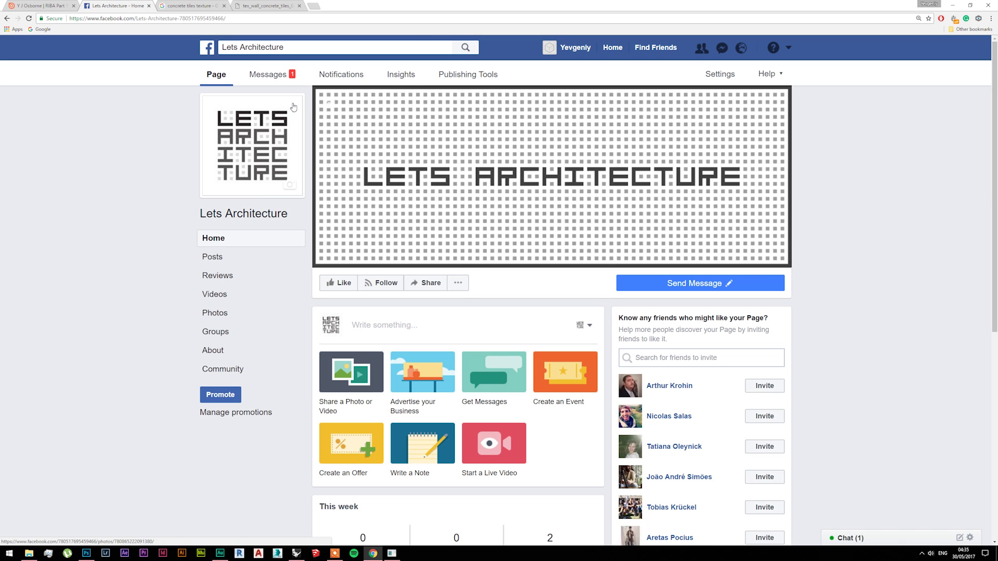
scroll(474, 246, "down", 3)
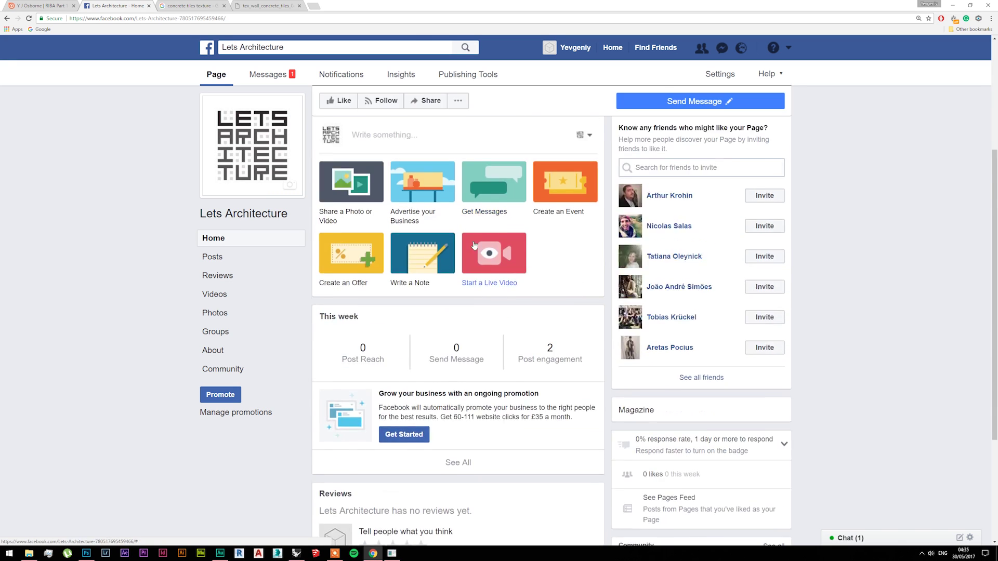
scroll(474, 245, "up", 3)
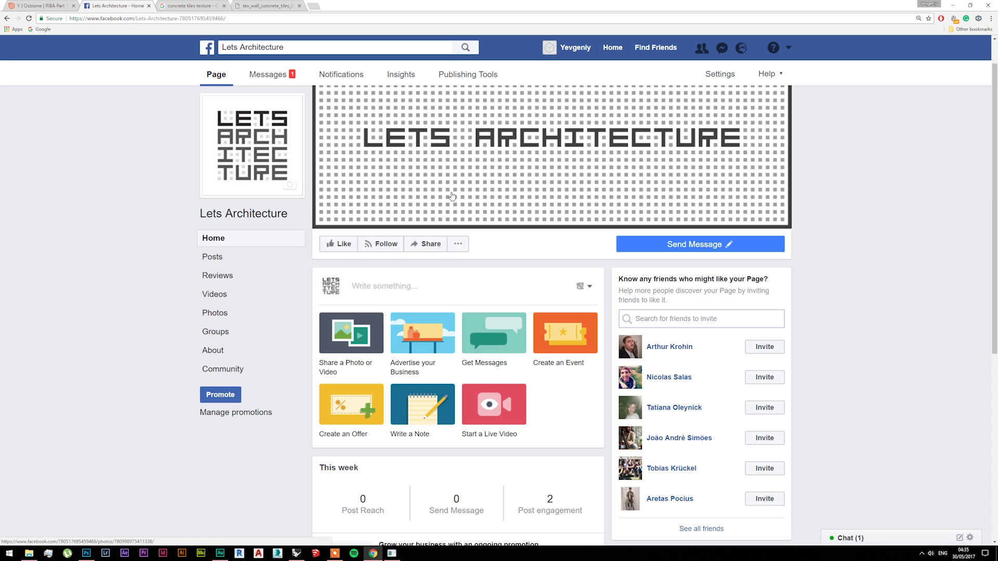
mouse_move(695, 245)
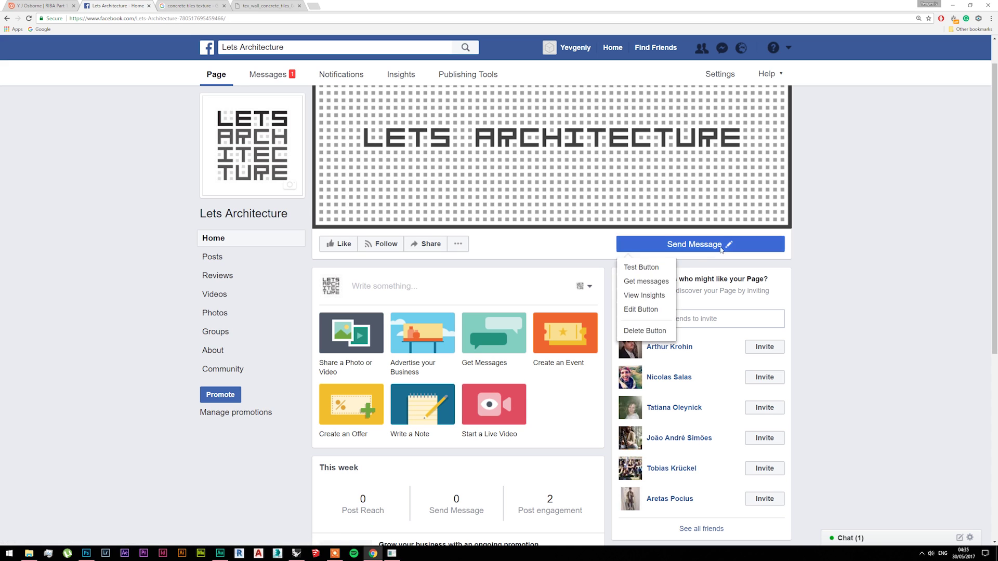